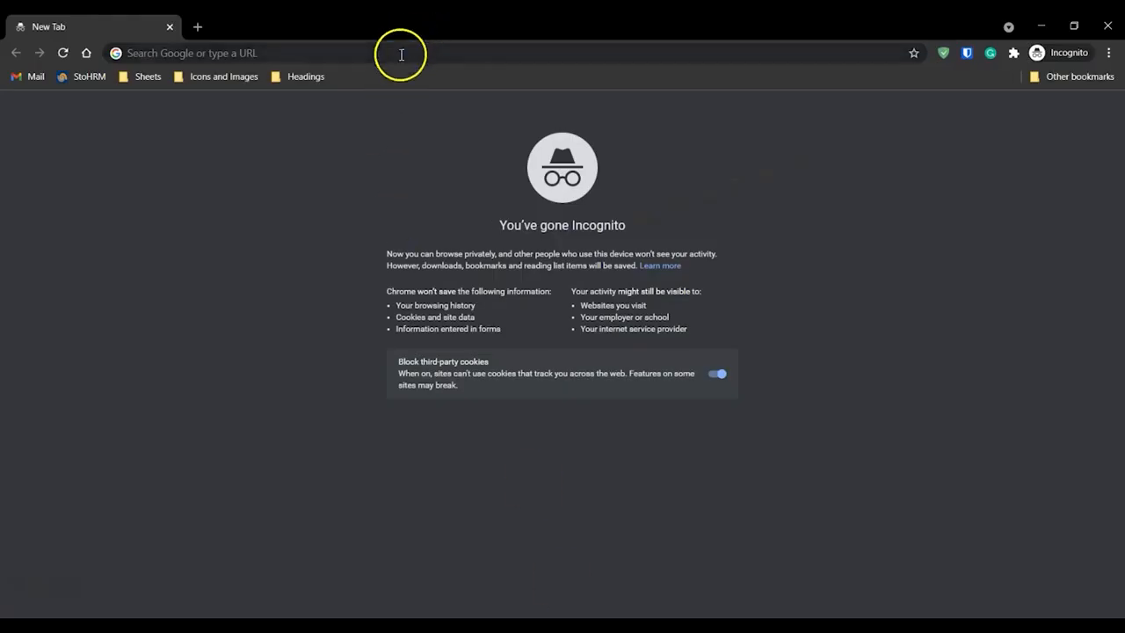
# Search the web for kali linux website.
pyautogui.click(400, 53)
pyautogui.write('kali limux')
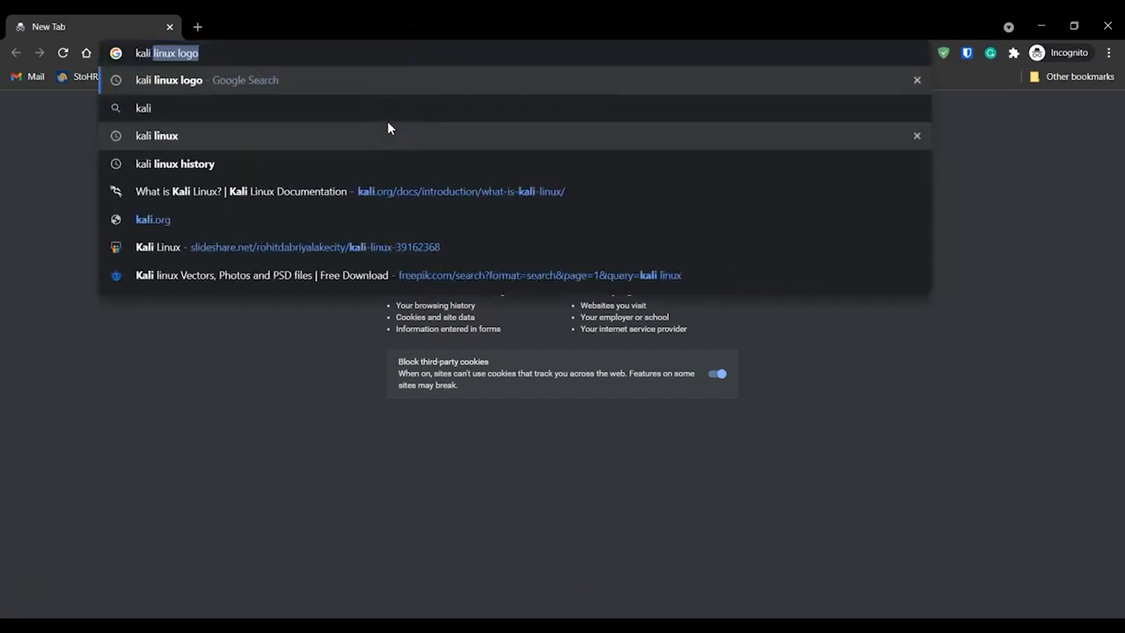
pyautogui.press('BackSpace')
pyautogui.press('BackSpace')
pyautogui.press('BackSpace')
pyautogui.write('nux website')
pyautogui.press('Return')
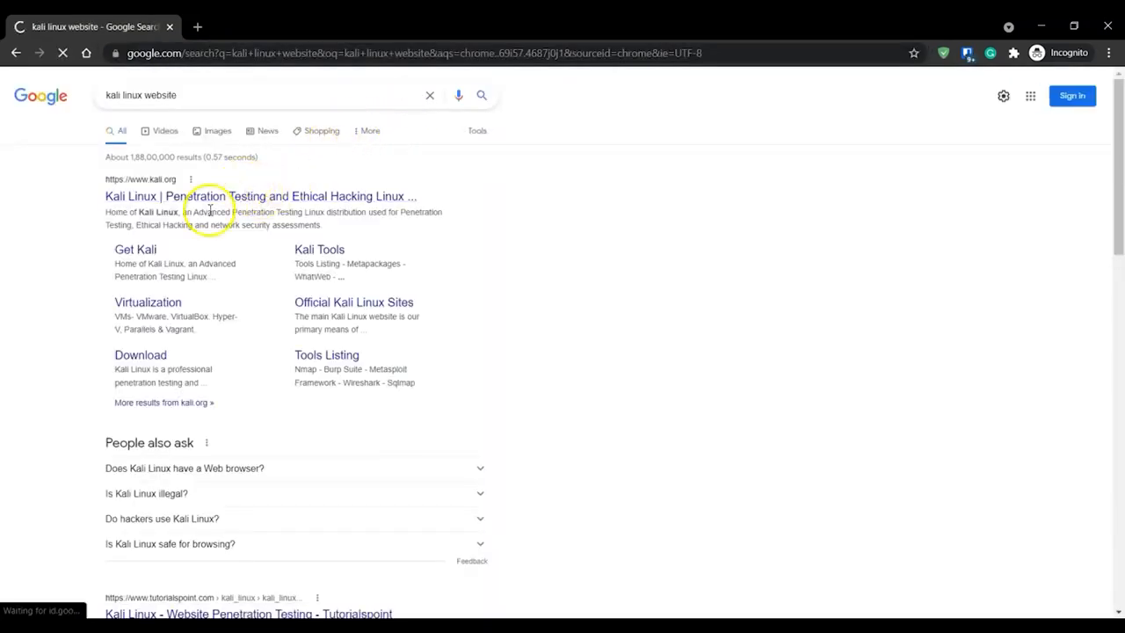
# Open the Get Kali page from the results and go to its recommended Virtual Machines section.
pyautogui.click(147, 249)
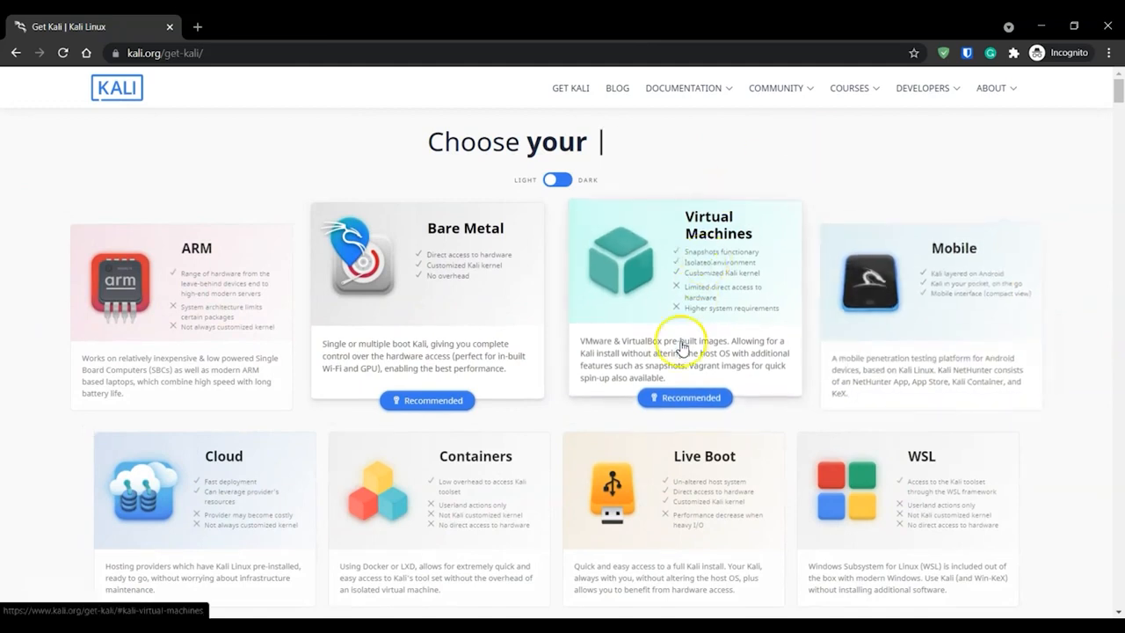
pyautogui.click(685, 403)
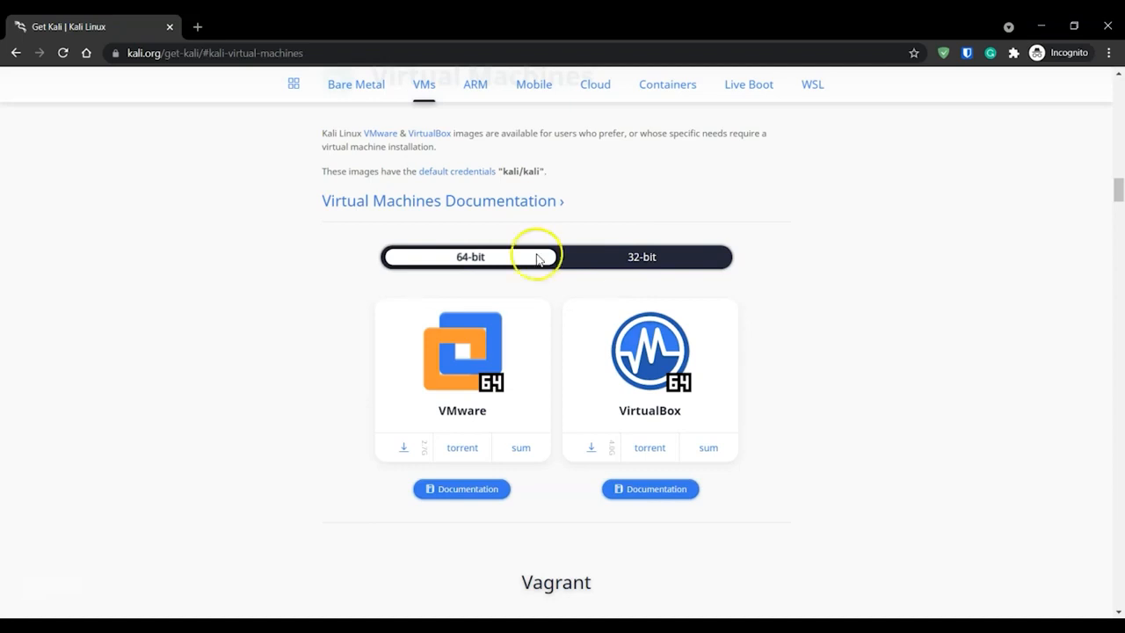
# Start downloading the 64-bit VMware image of Kali Linux, then close the save dialog without saving.
pyautogui.click(397, 447)
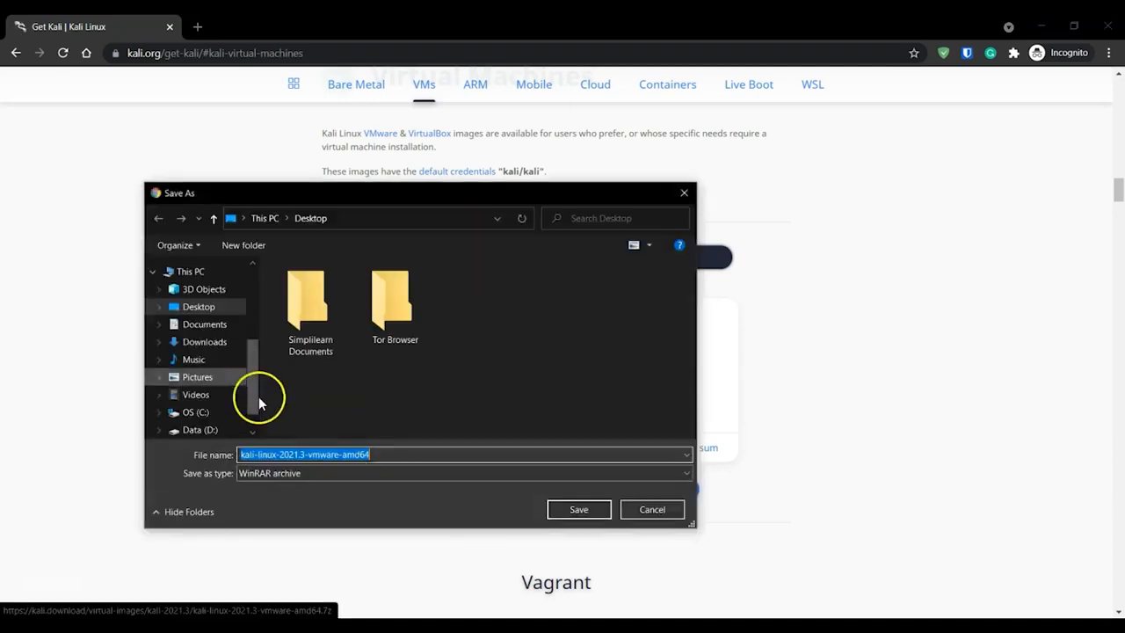
pyautogui.click(297, 474)
pyautogui.click(296, 485)
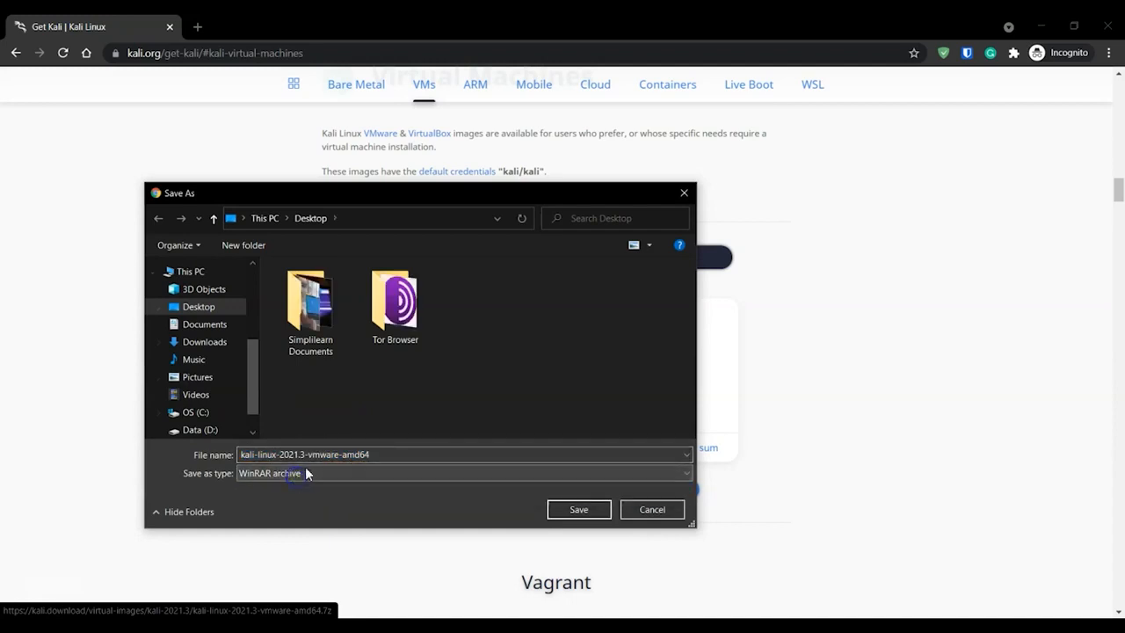
pyautogui.click(683, 195)
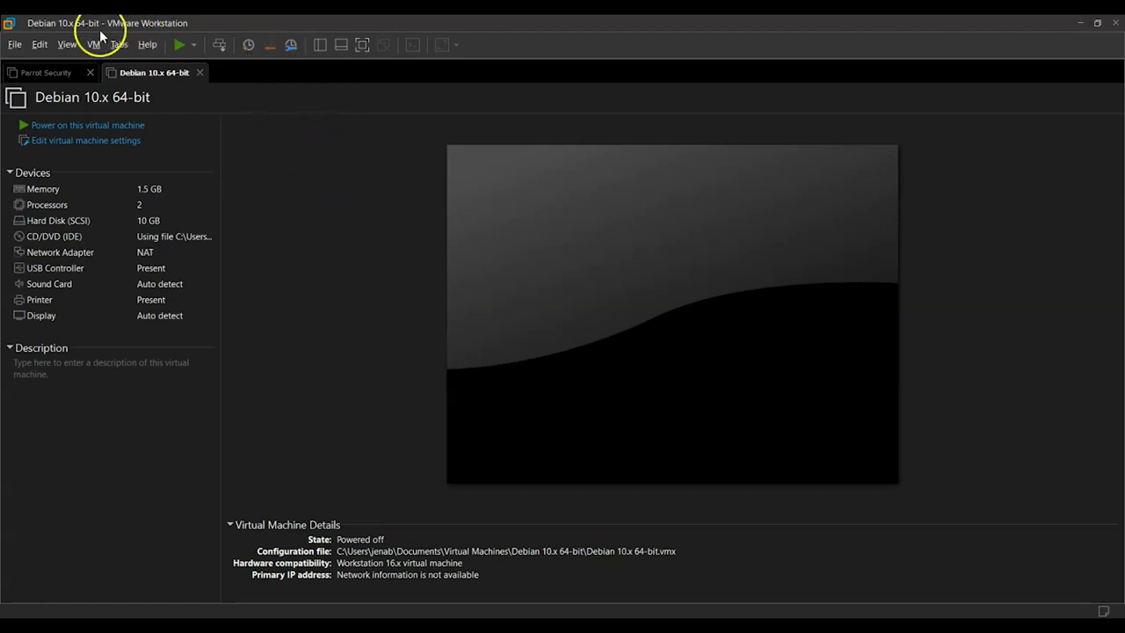
# Start a new virtual machine with the Typical configuration, choosing to install the operating system later.
pyautogui.click(14, 44)
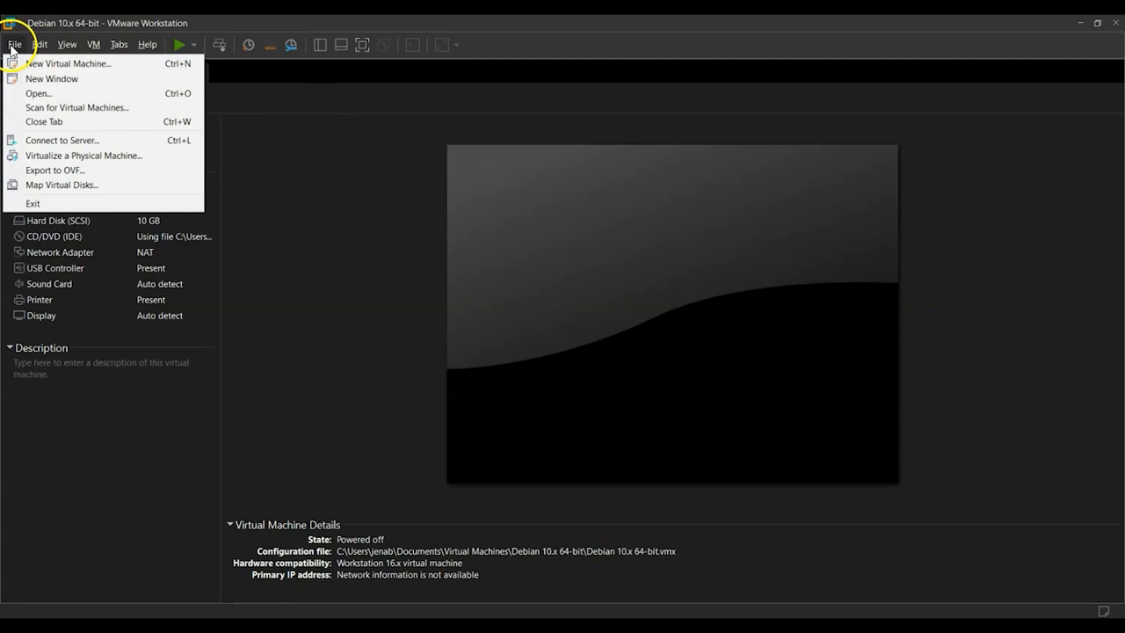
pyautogui.click(105, 65)
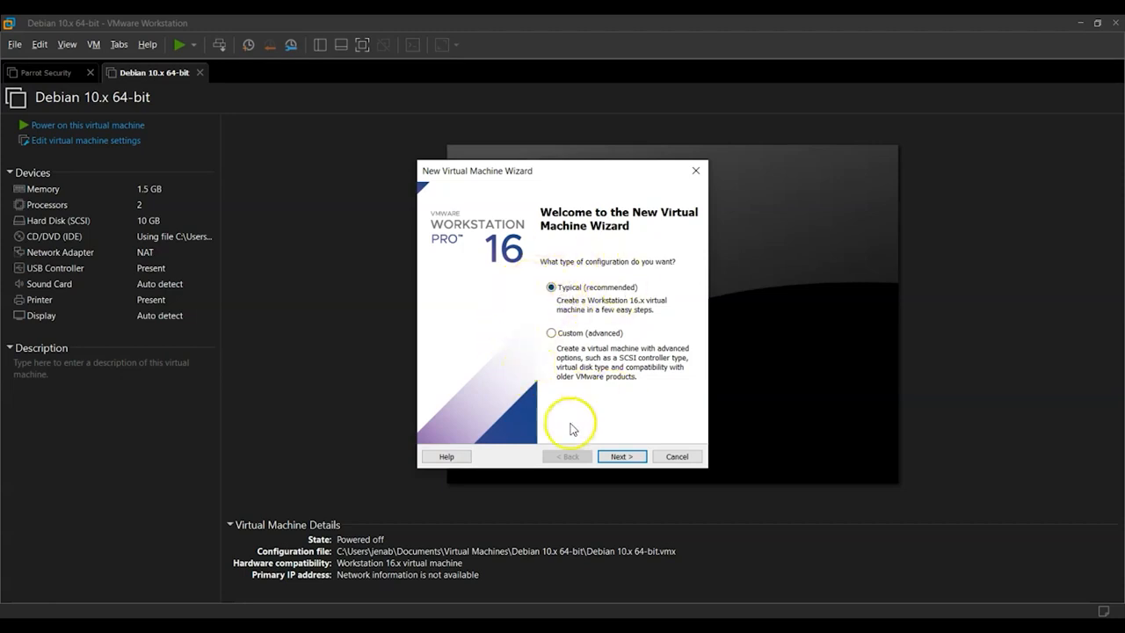
pyautogui.click(627, 459)
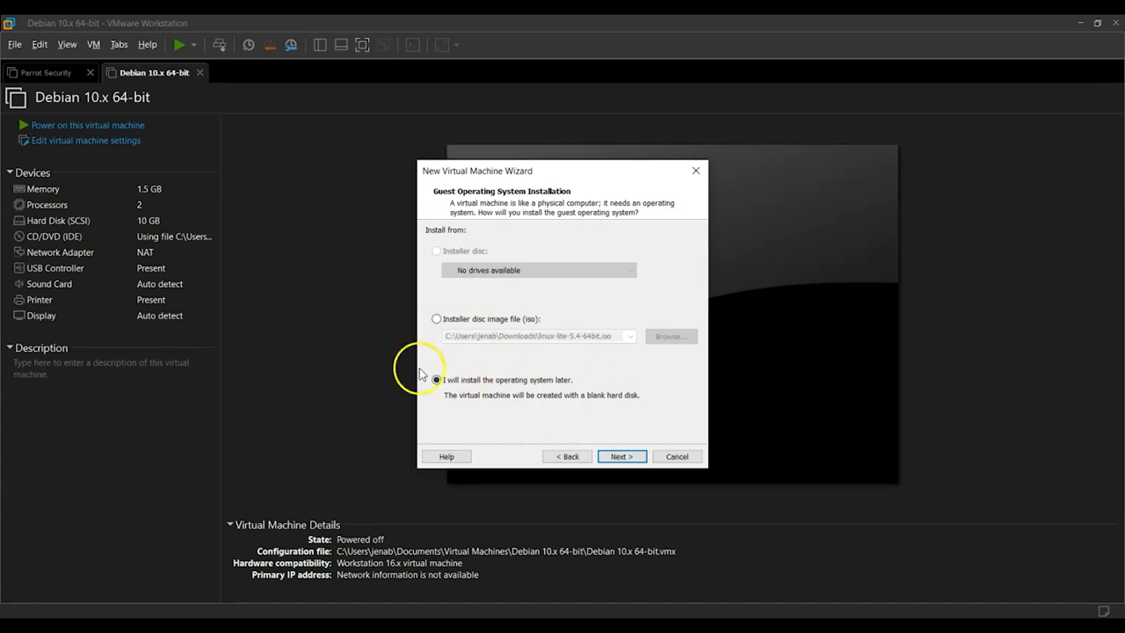
pyautogui.click(620, 456)
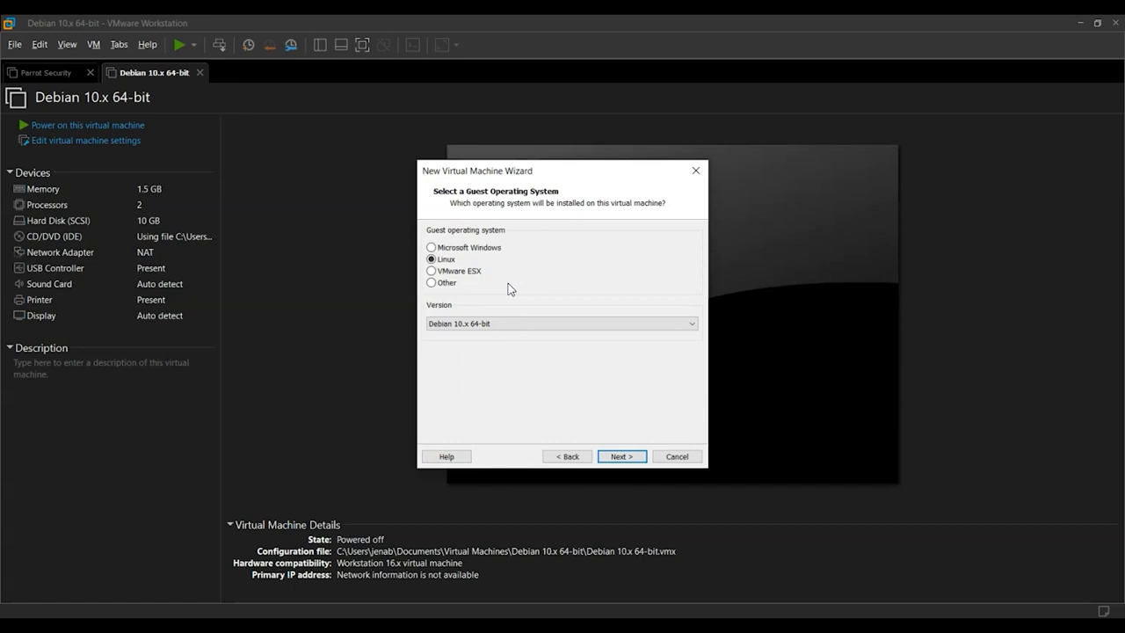
# Choose Linux as the guest operating system with version Debian 10.x 64-bit.
pyautogui.click(438, 265)
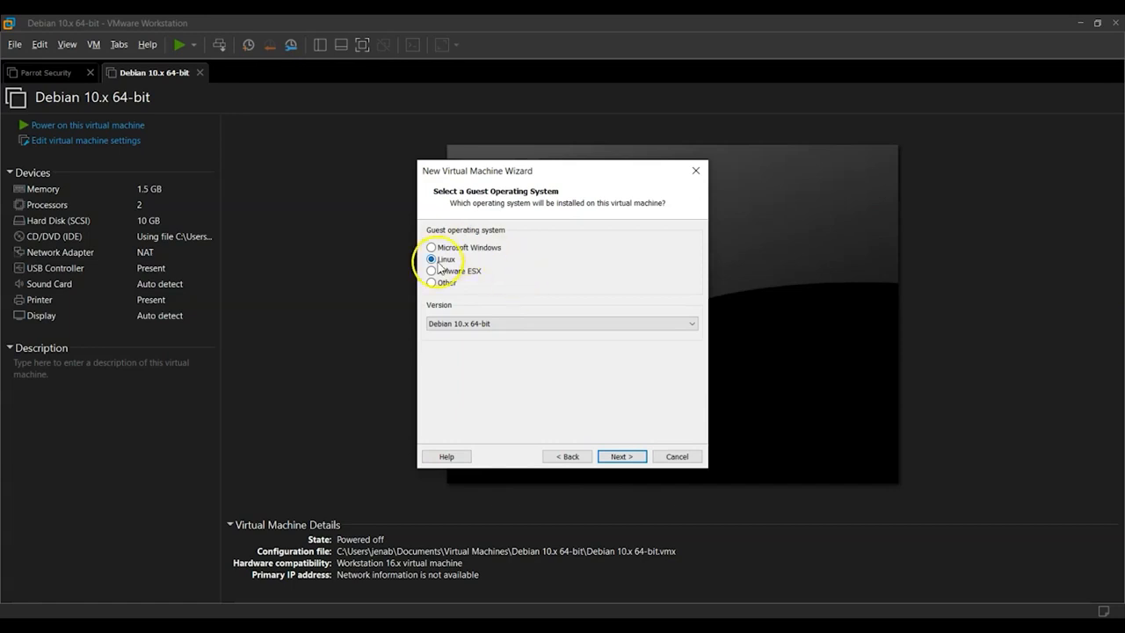
pyautogui.click(439, 323)
pyautogui.scroll(3, 497, 495)
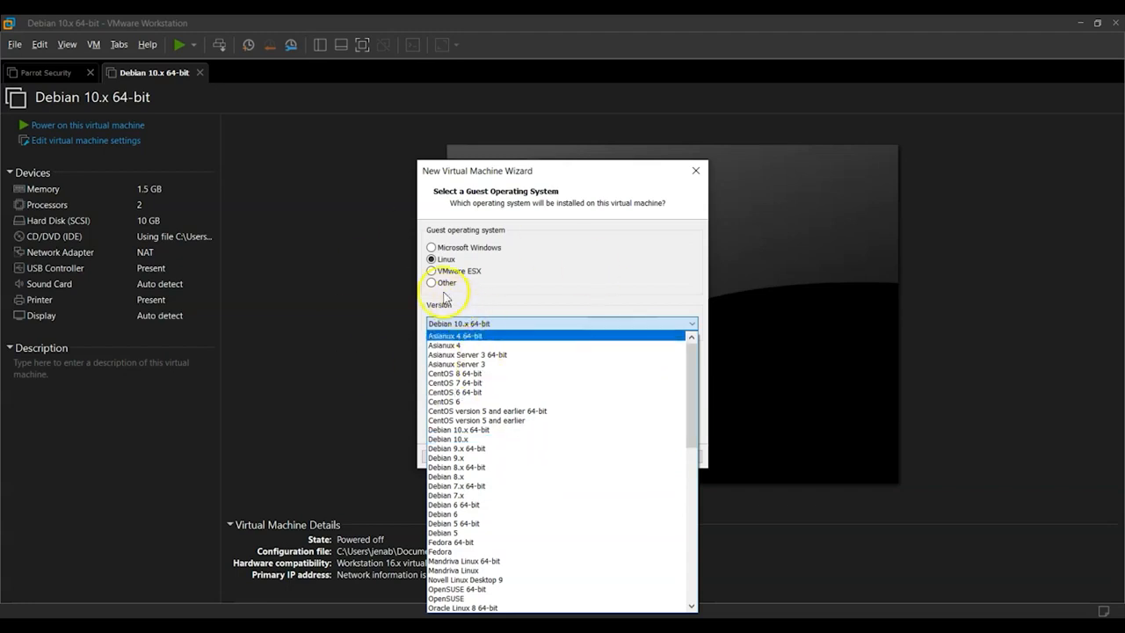
pyautogui.click(450, 430)
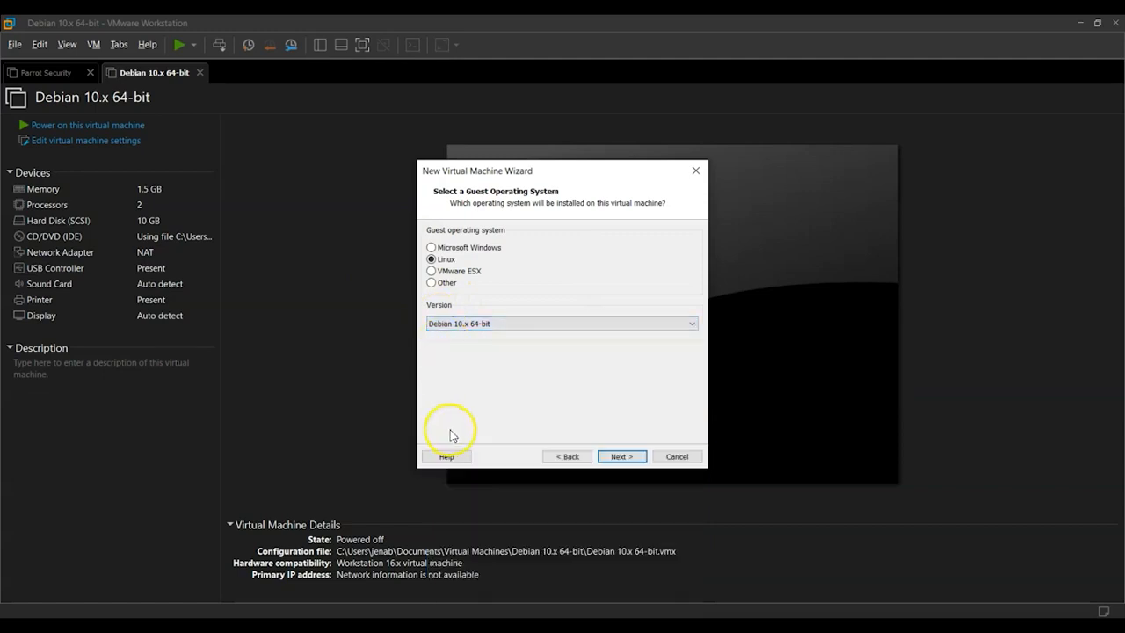
pyautogui.click(463, 325)
pyautogui.scroll(2, 457, 400)
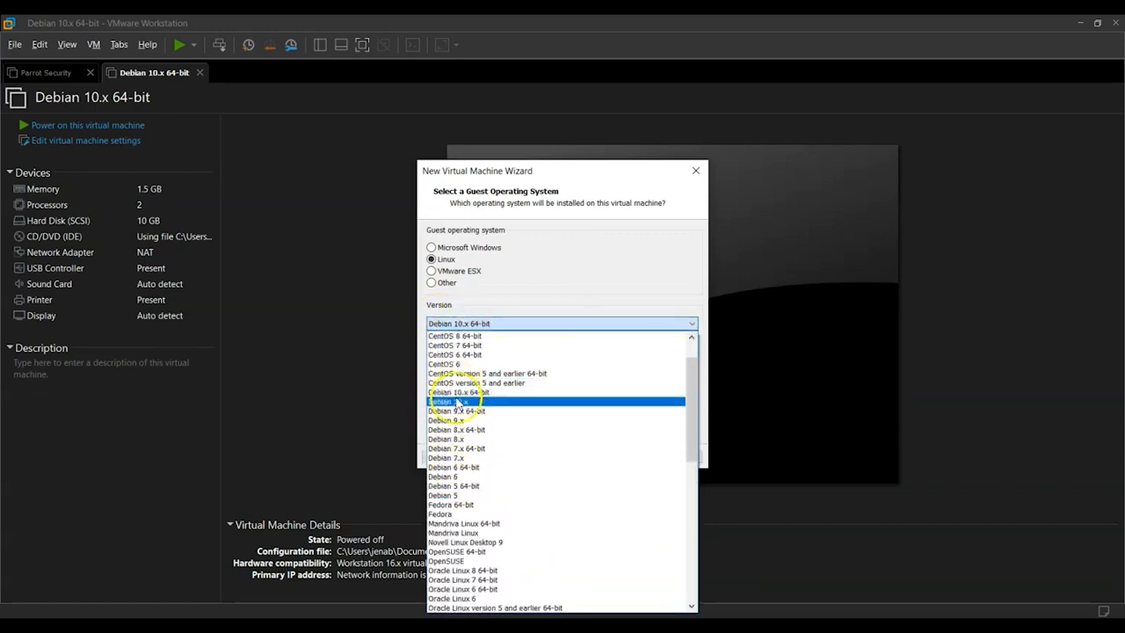
pyautogui.click(457, 393)
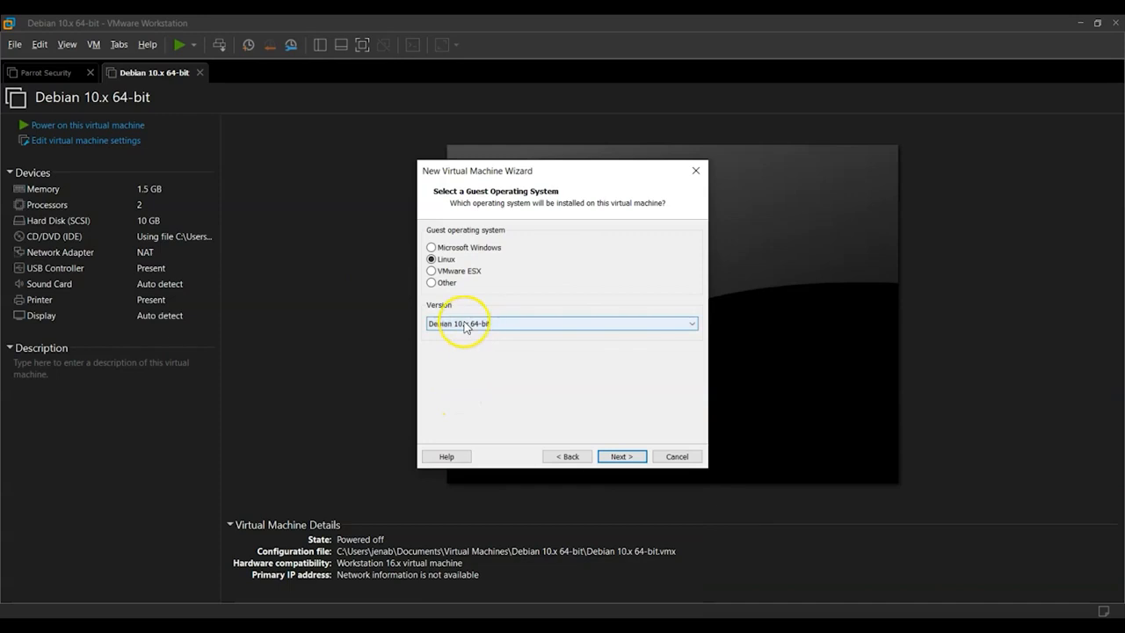
pyautogui.click(621, 456)
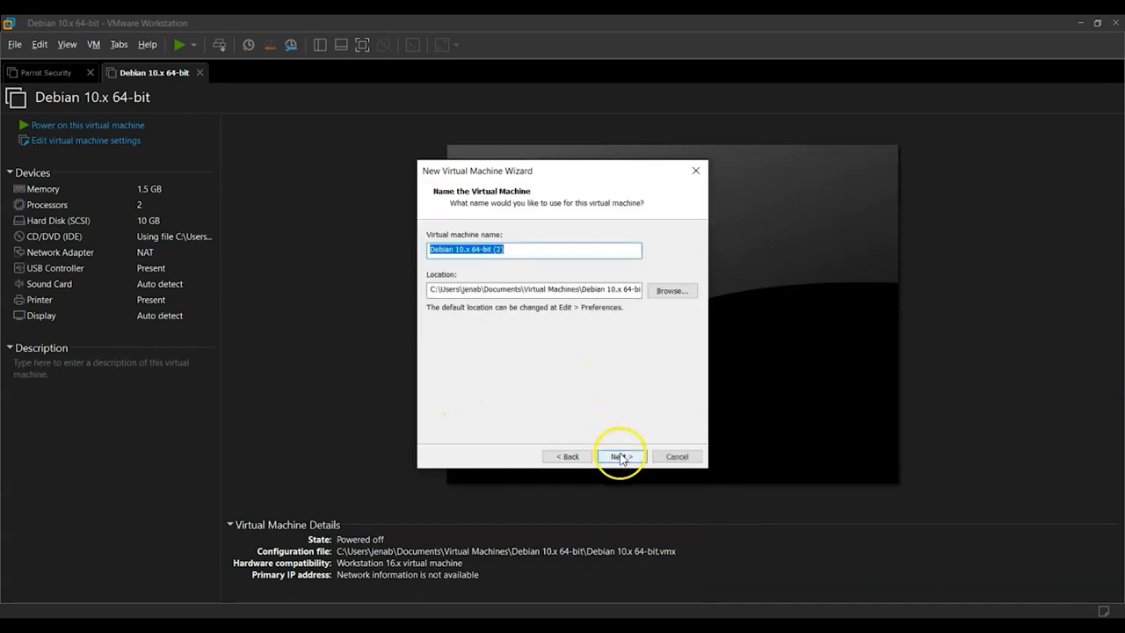
# Name the virtual machine Kali Linux and keep the default location after browsing the folders.
pyautogui.moveTo(505, 249); pyautogui.dragTo(417, 256)
pyautogui.write('Kali Linux')
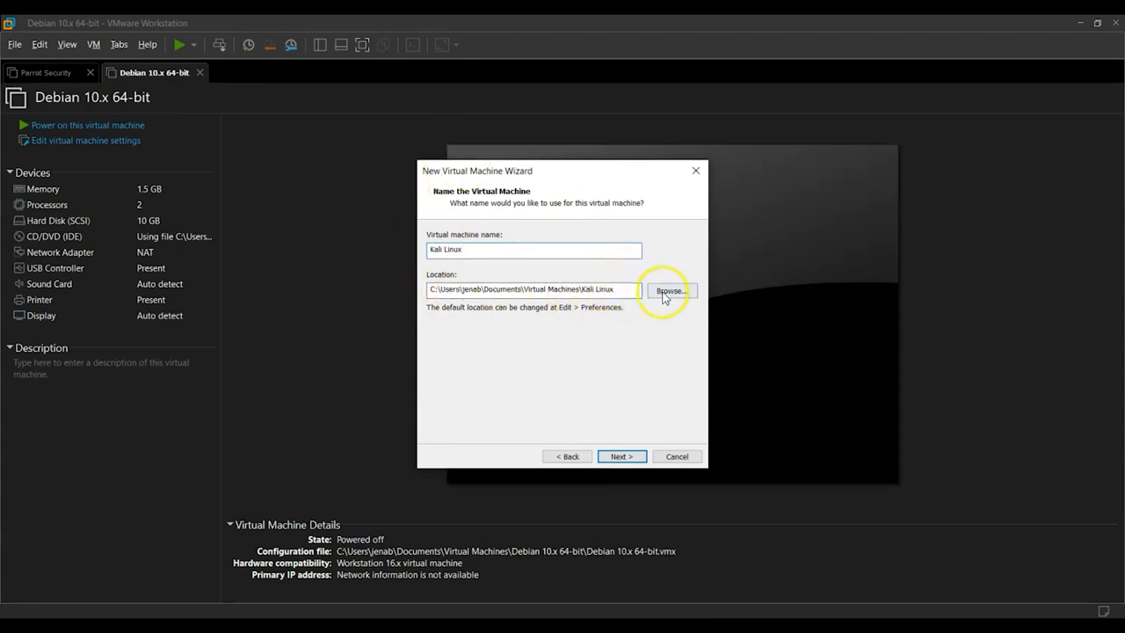
pyautogui.click(665, 293)
pyautogui.click(484, 343)
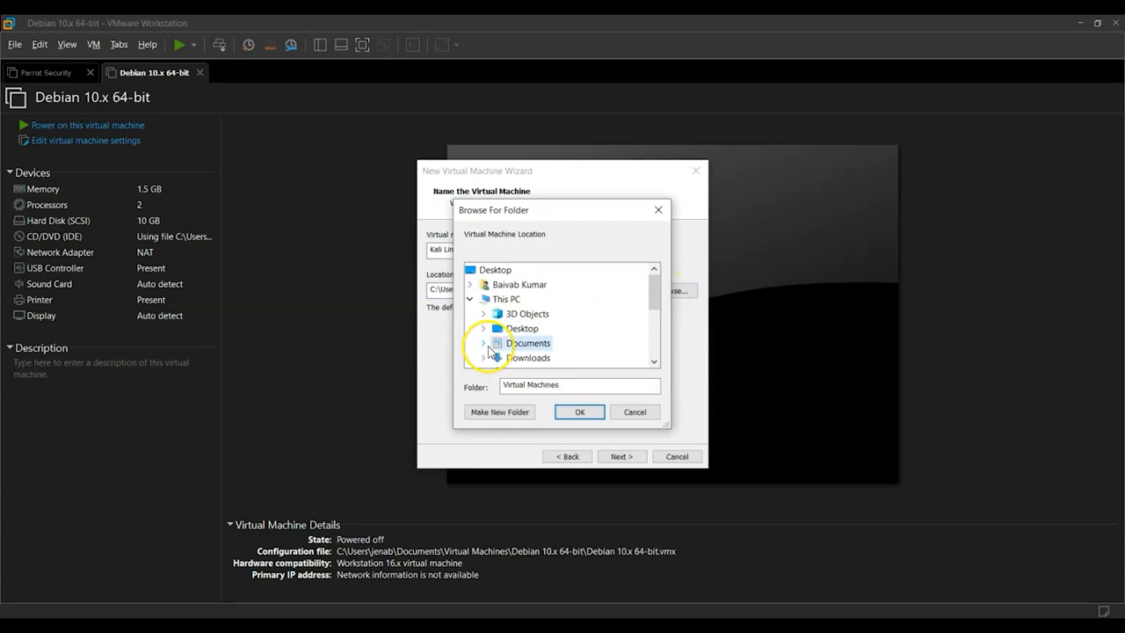
pyautogui.scroll(-1, 489, 352)
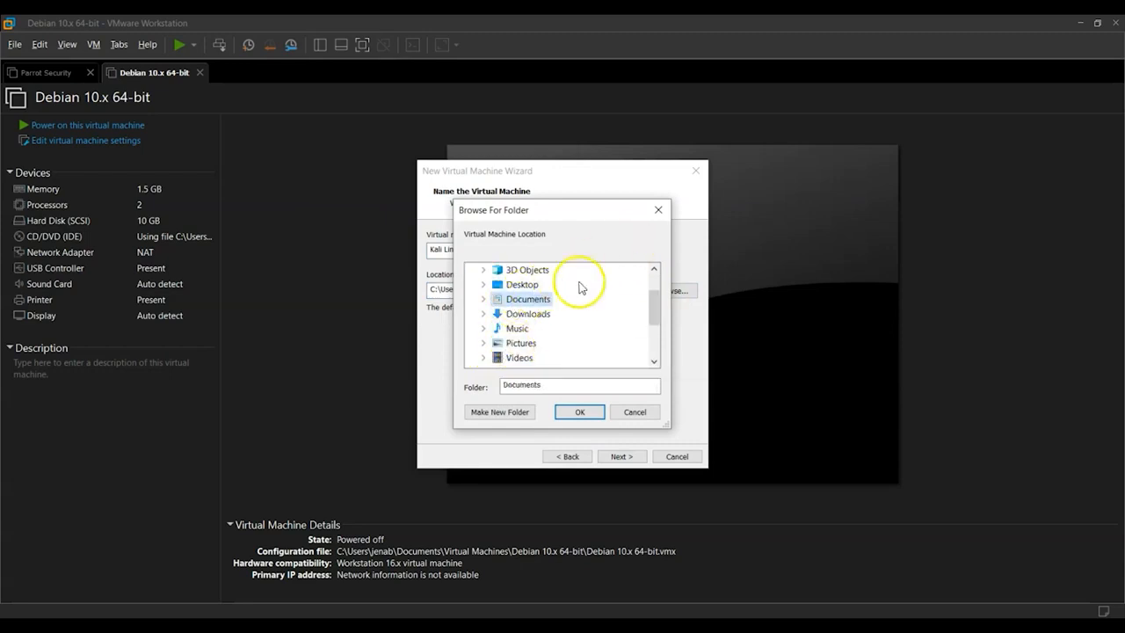
pyautogui.click(659, 211)
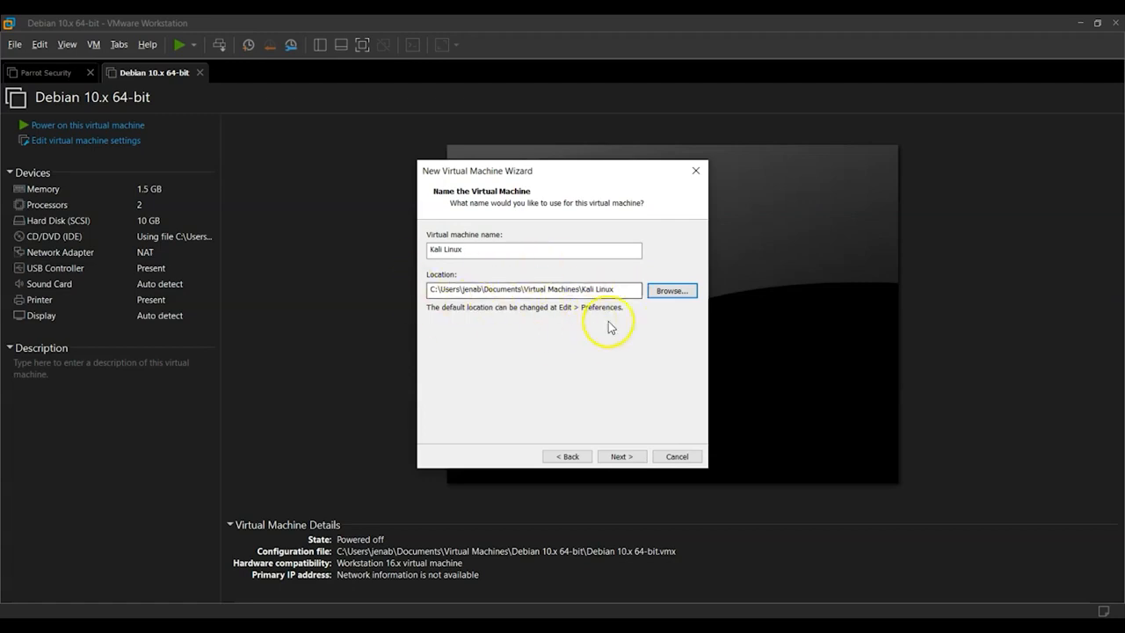
pyautogui.click(629, 458)
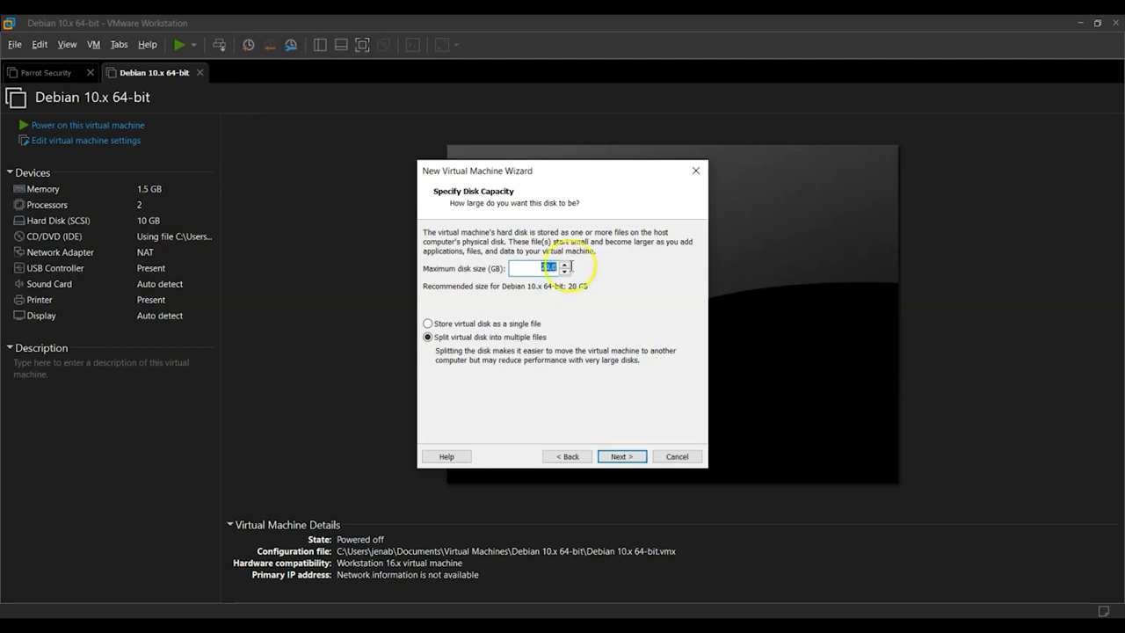
# Set the maximum disk size to 20 GB.
pyautogui.write('15')
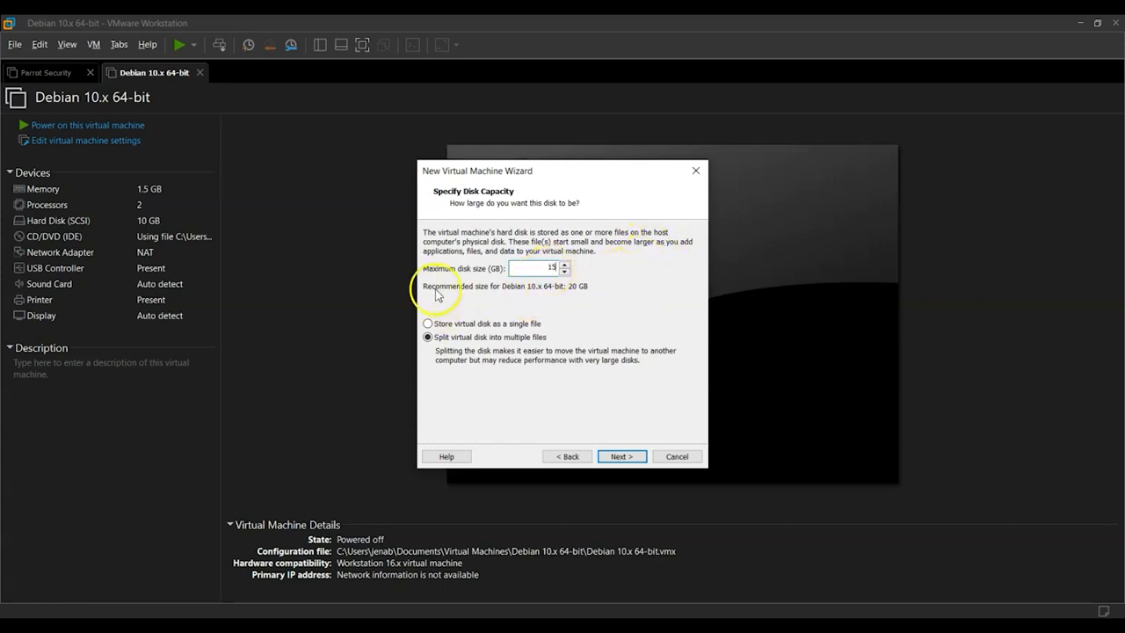
pyautogui.doubleClick(550, 267)
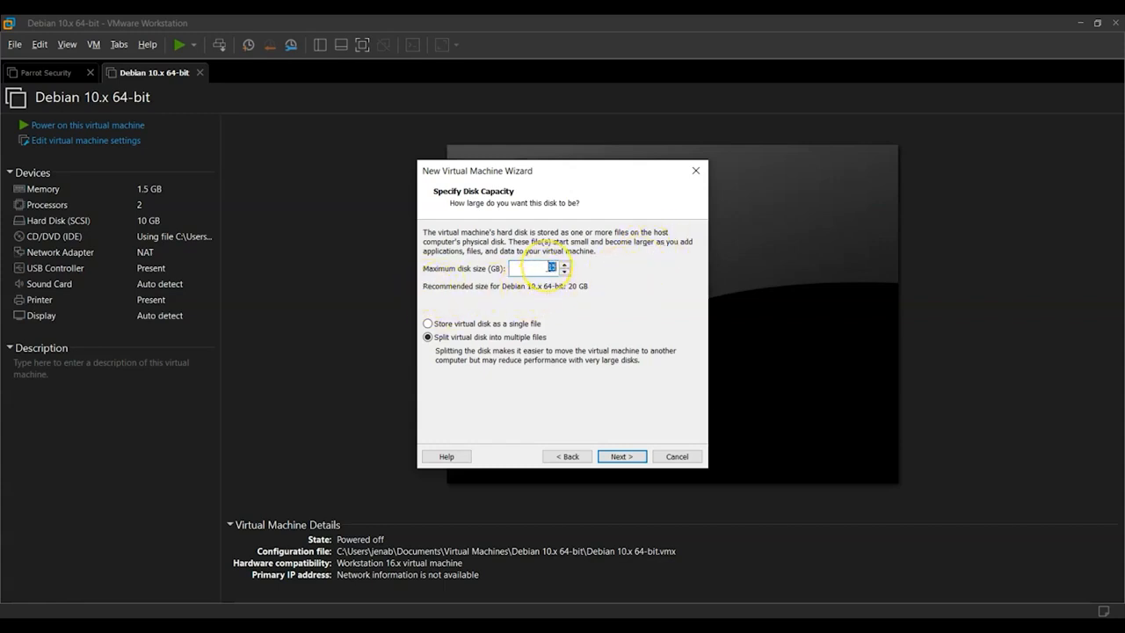
pyautogui.write('20')
pyautogui.click(558, 458)
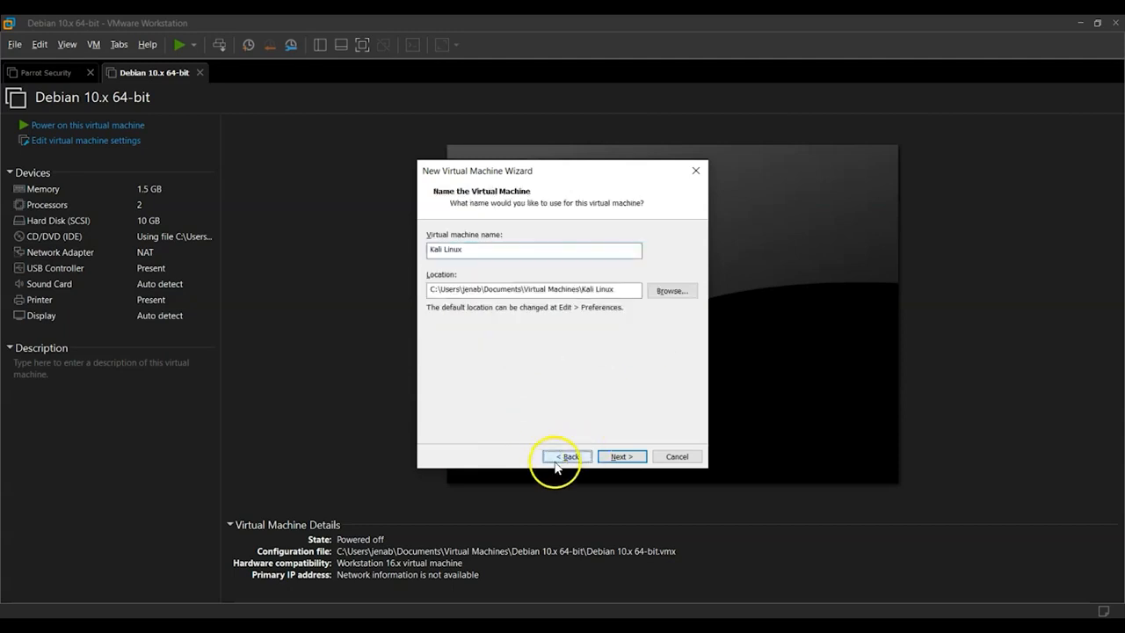
pyautogui.click(562, 457)
pyautogui.click(615, 456)
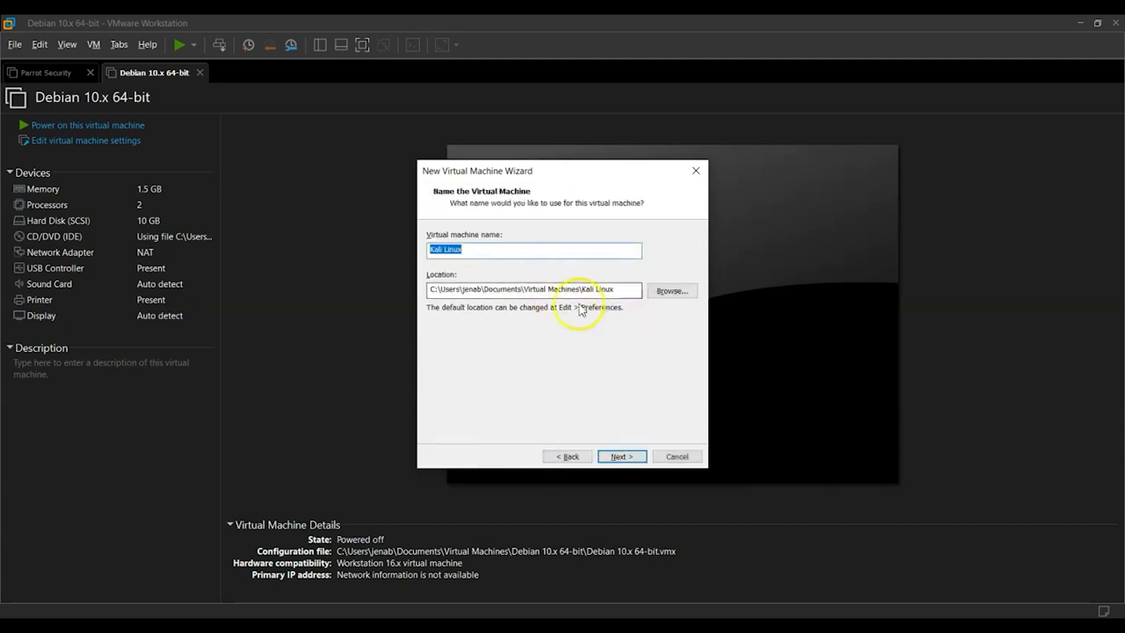
pyautogui.click(615, 455)
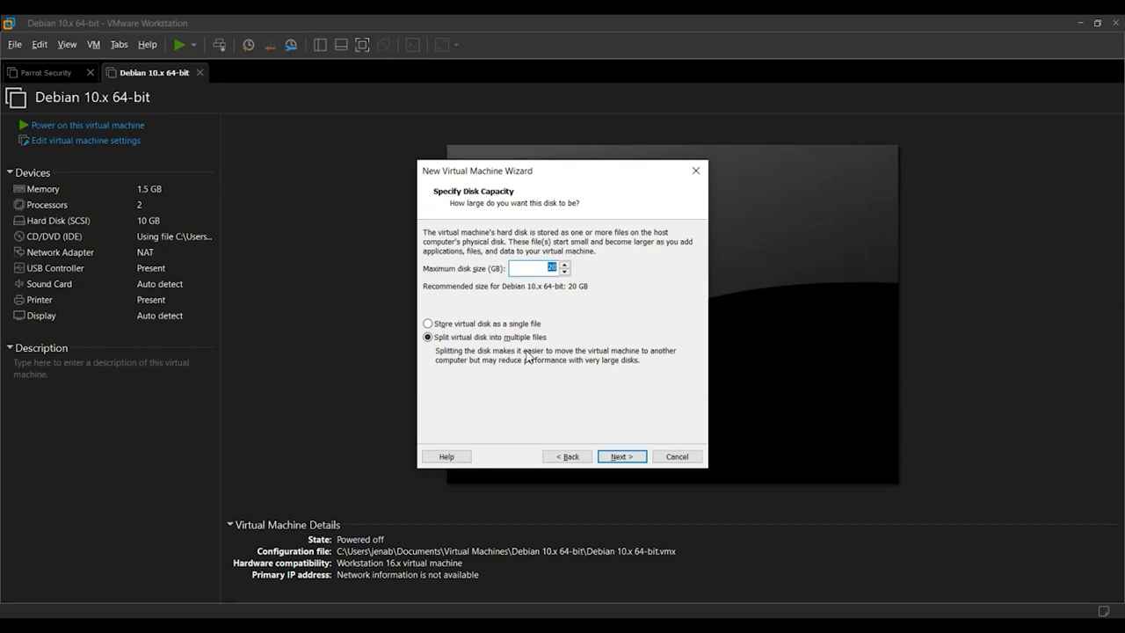
# Store the virtual disk as a single file and finish creating the virtual machine.
pyautogui.click(446, 325)
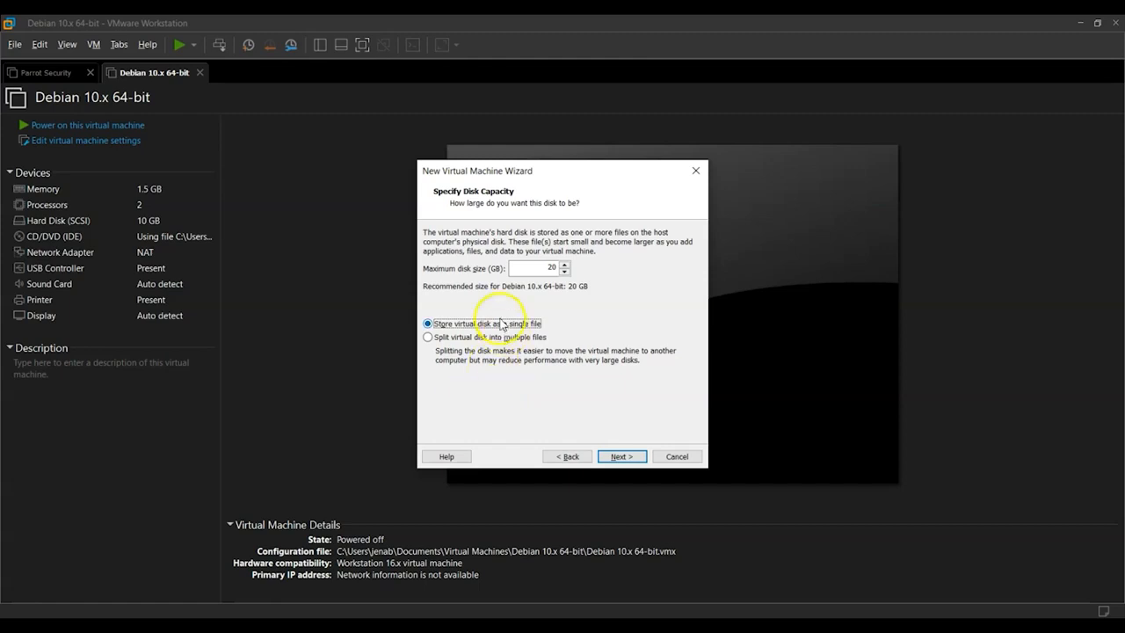
pyautogui.click(619, 458)
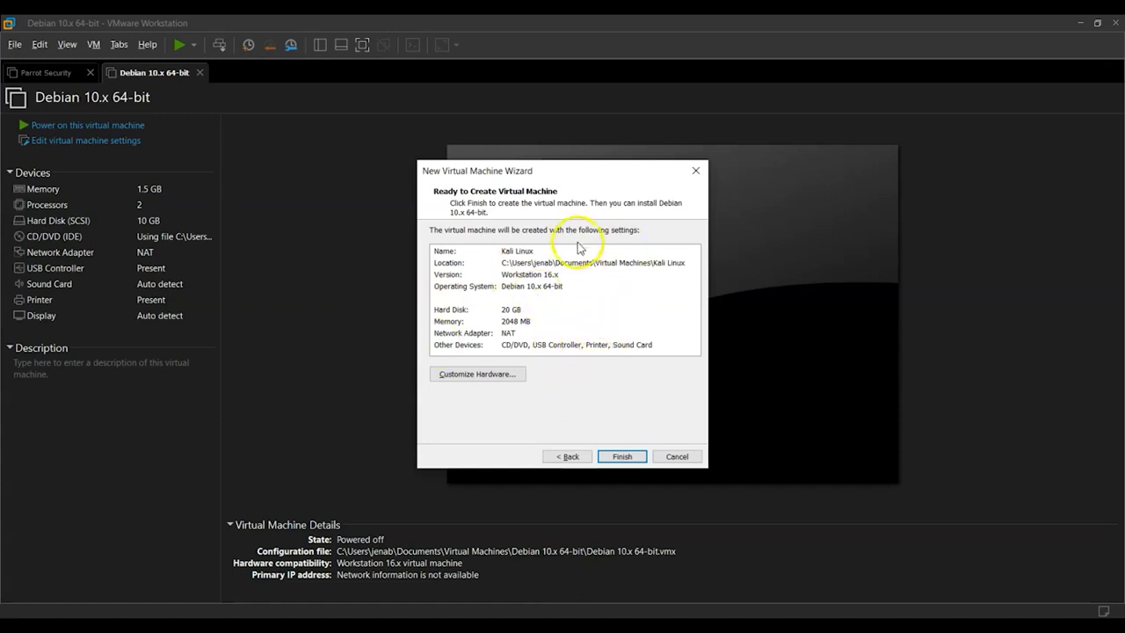
pyautogui.click(620, 457)
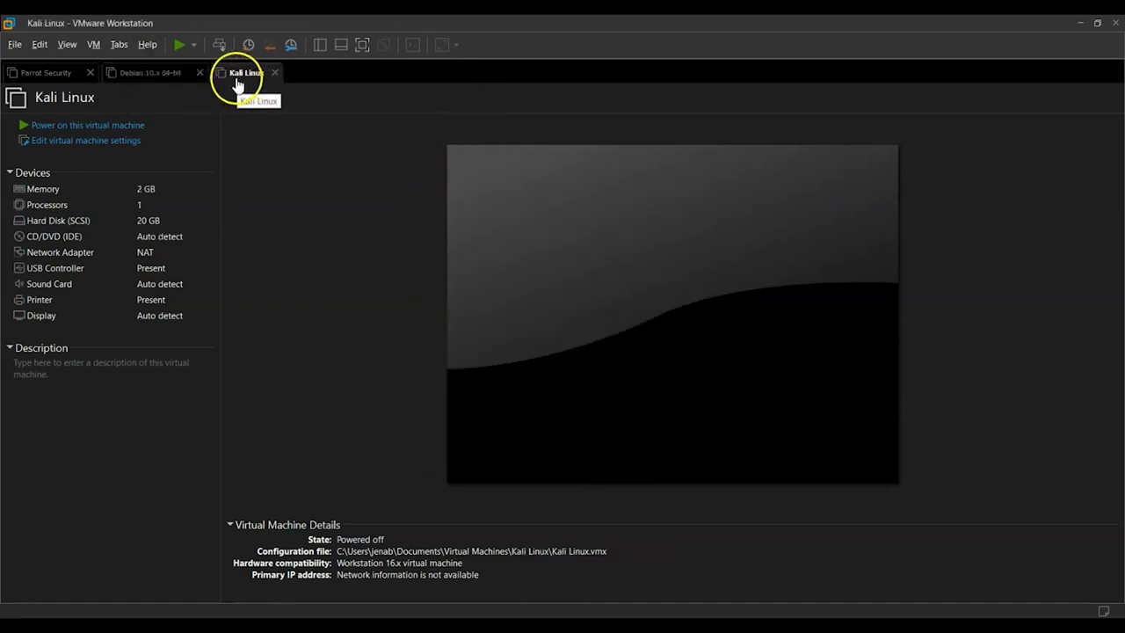
# Open the Kali Linux virtual machine settings and set the number of cores per processor to 2.
pyautogui.click(45, 146)
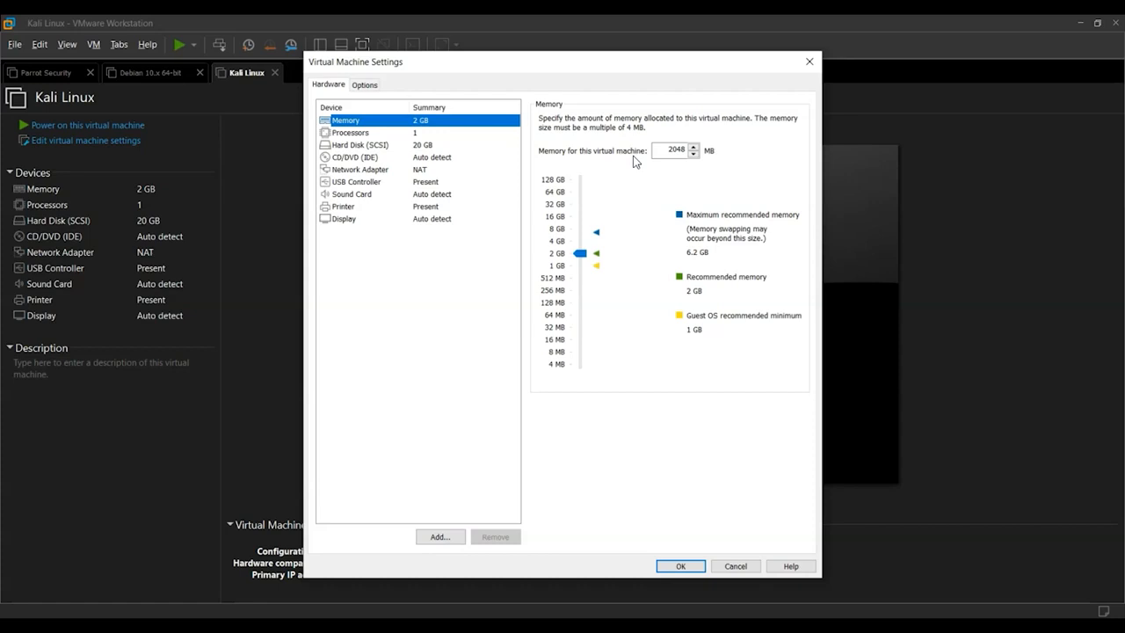
pyautogui.click(685, 149)
pyautogui.click(414, 133)
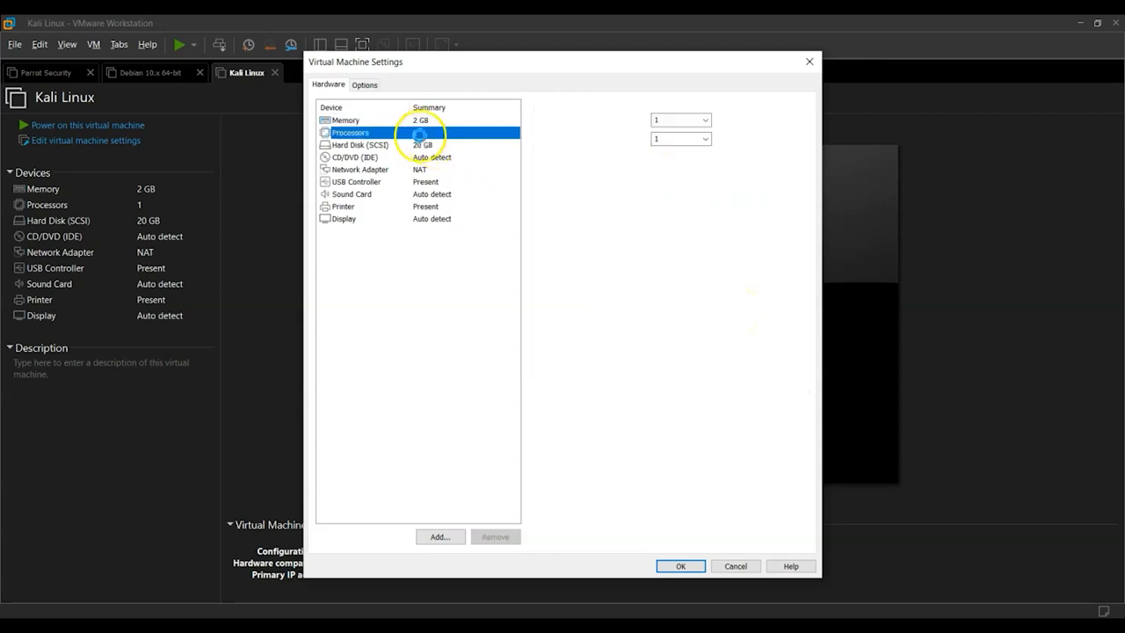
pyautogui.click(705, 119)
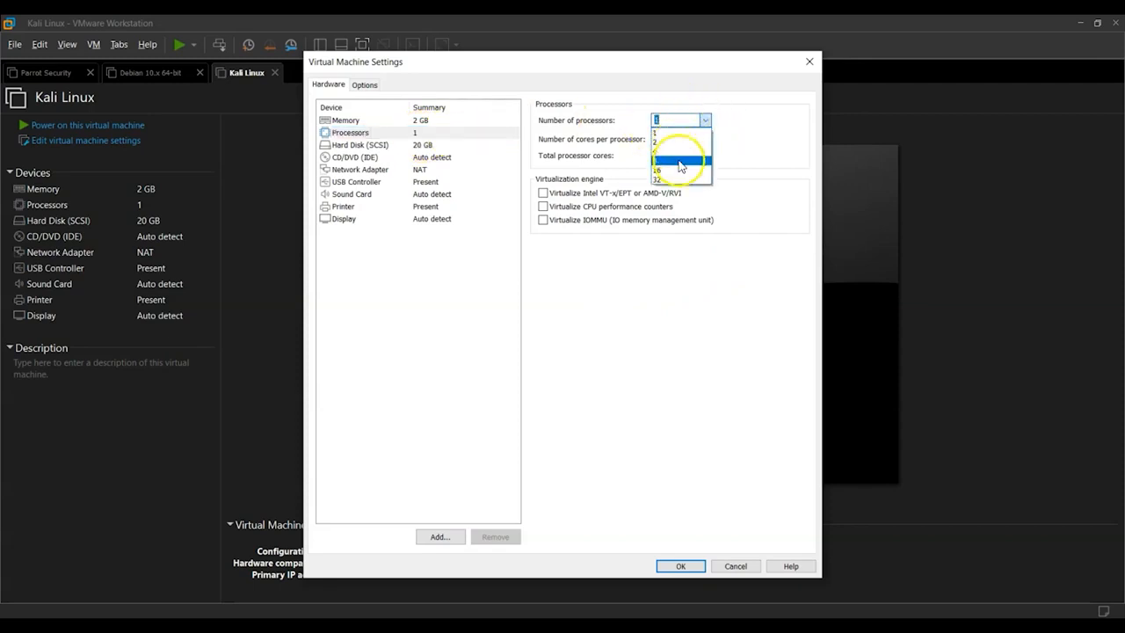
pyautogui.click(631, 136)
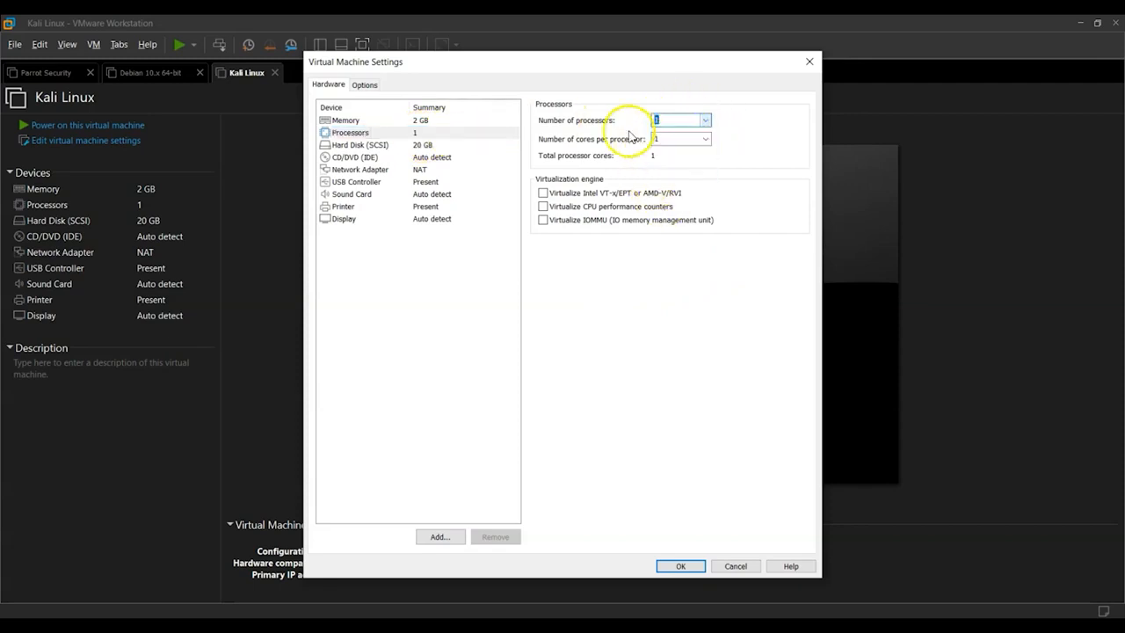
pyautogui.click(708, 142)
pyautogui.click(705, 139)
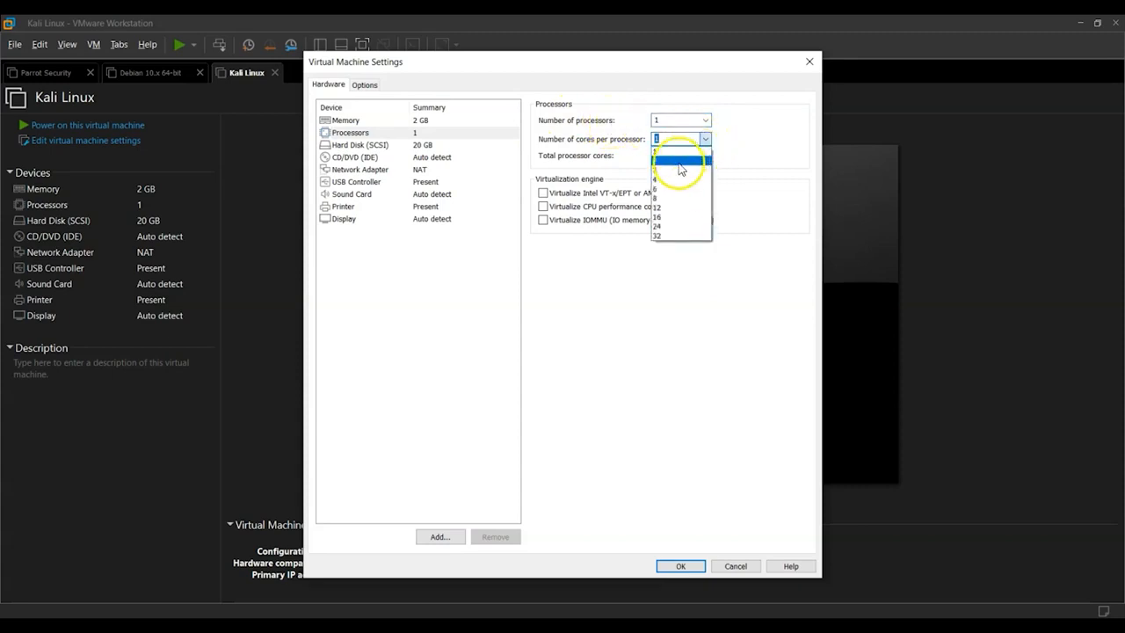
pyautogui.click(668, 158)
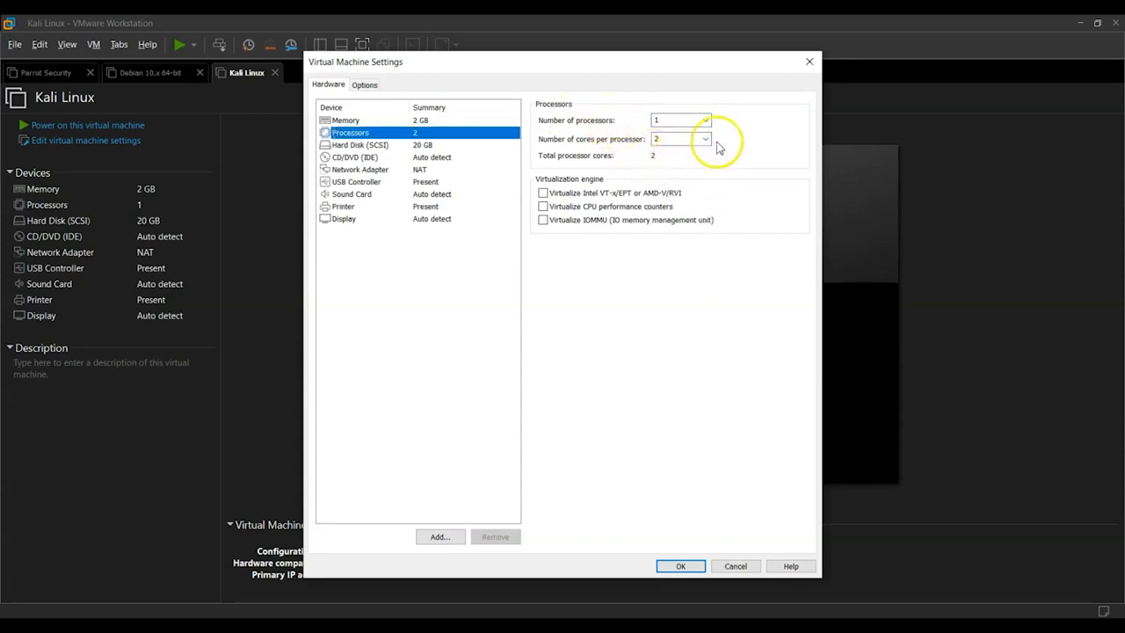
# Check the hard disk settings, then set the CD/DVD drive to use the kali-linux-2021.3-live-amd64 ISO image from Downloads.
pyautogui.click(409, 145)
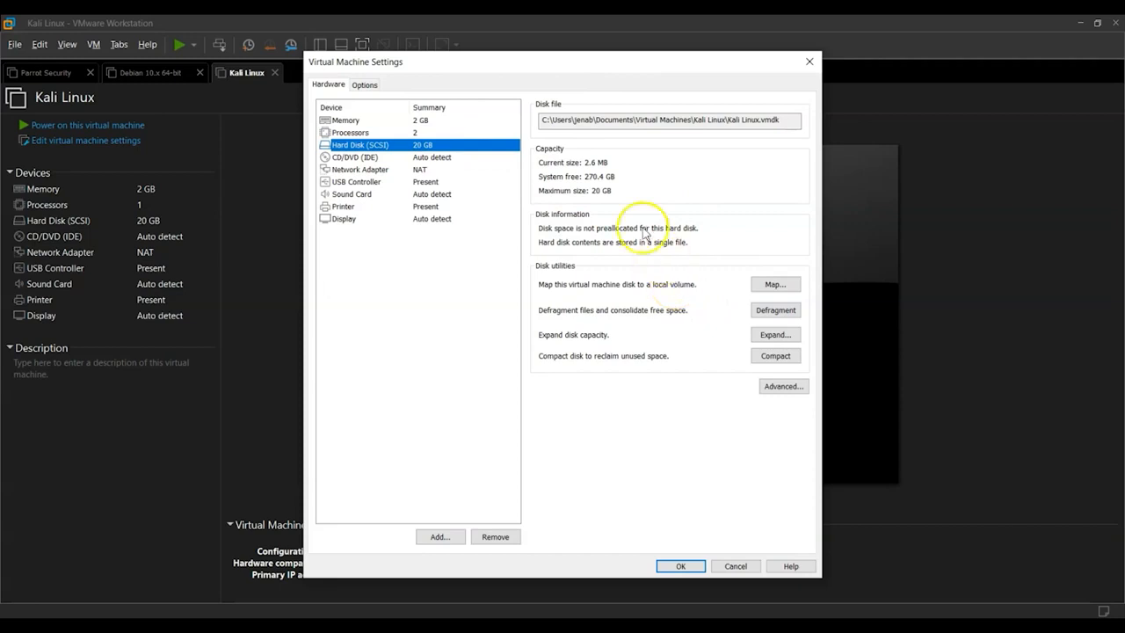
pyautogui.click(366, 158)
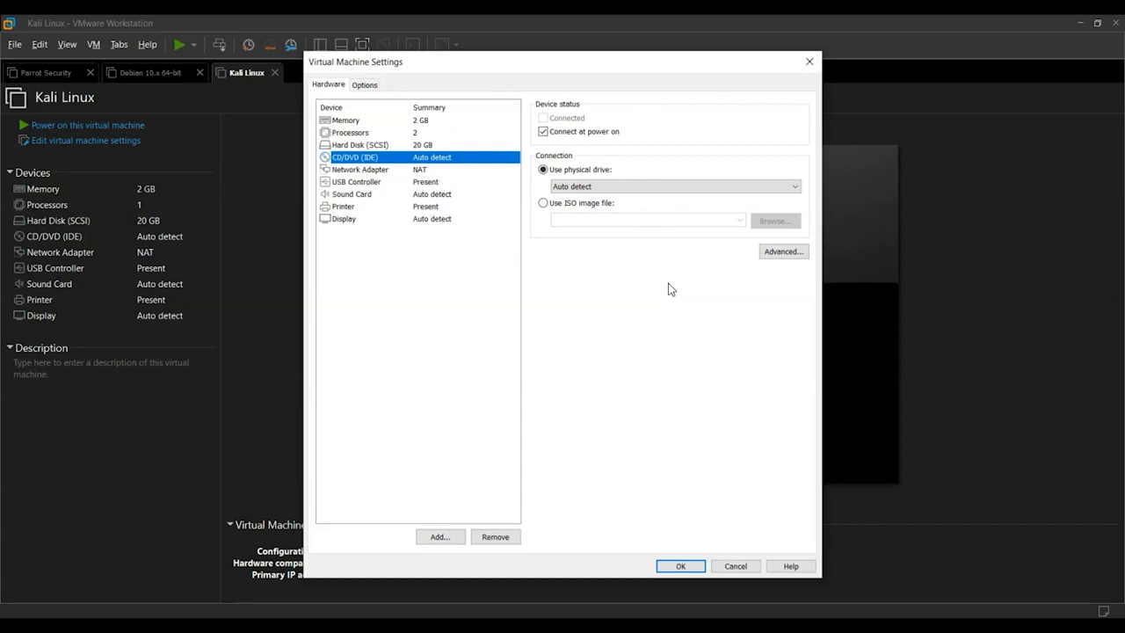
pyautogui.click(545, 203)
pyautogui.click(586, 212)
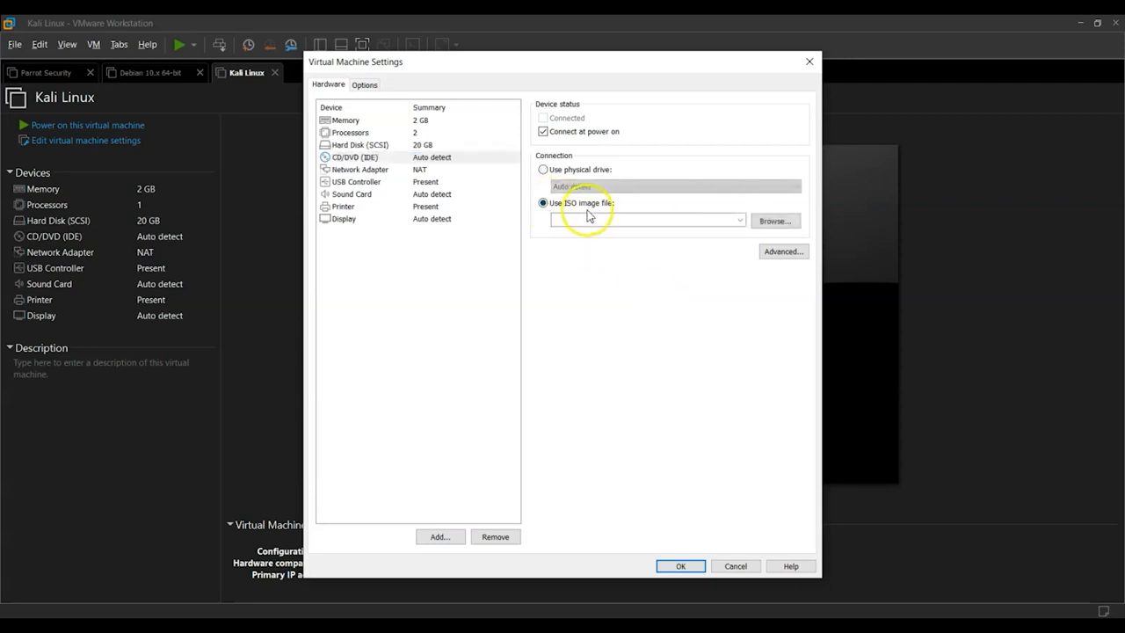
pyautogui.click(763, 223)
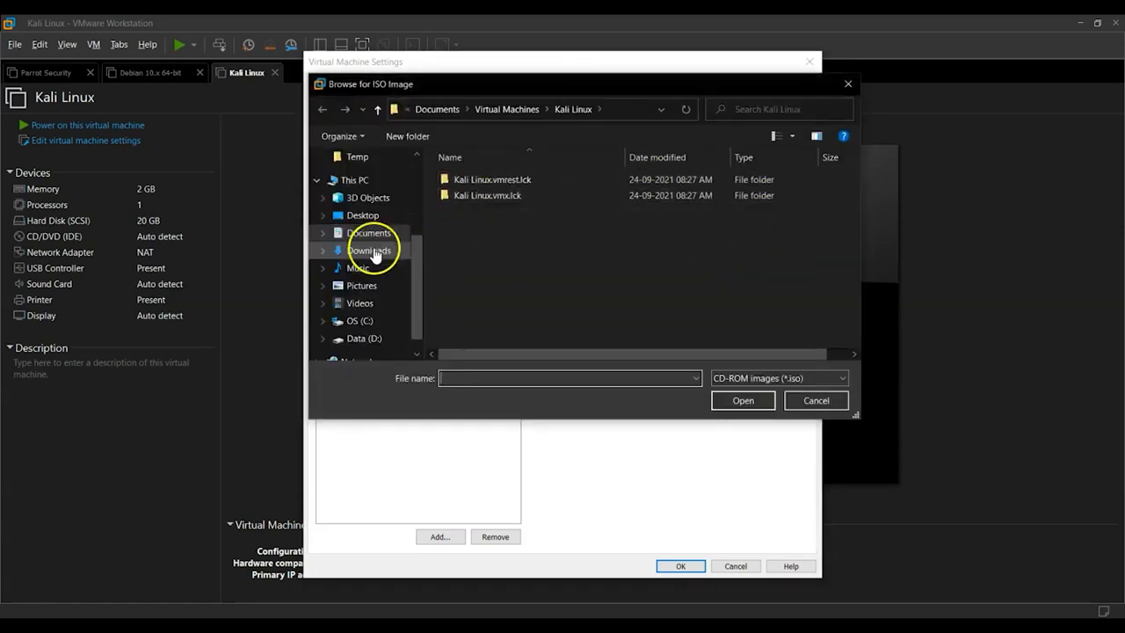
pyautogui.click(384, 250)
pyautogui.click(483, 199)
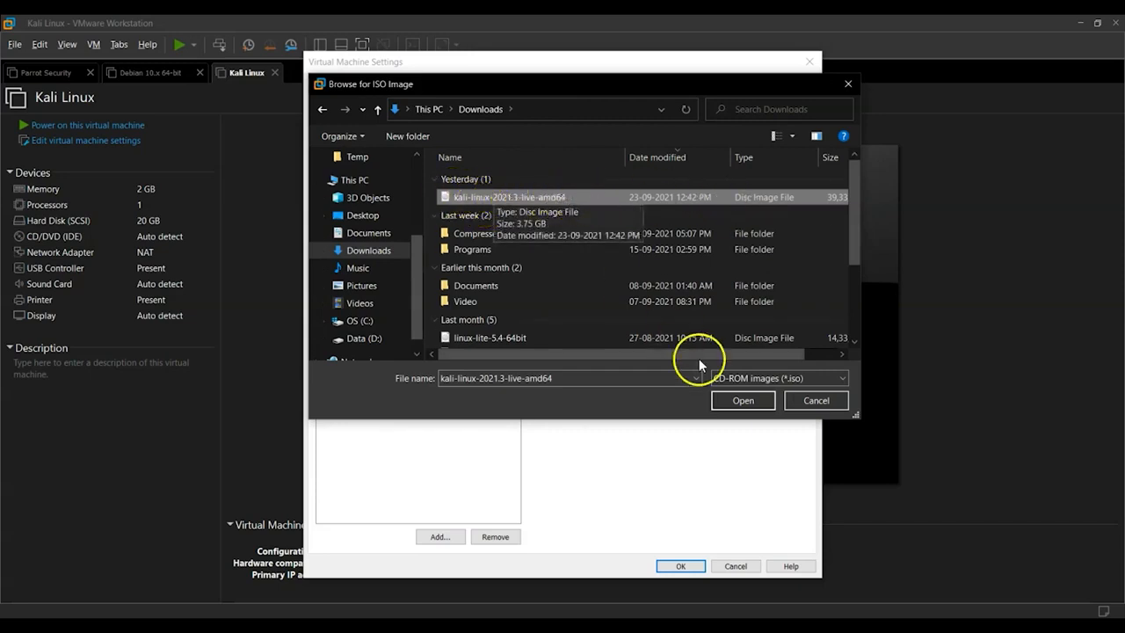
pyautogui.click(743, 400)
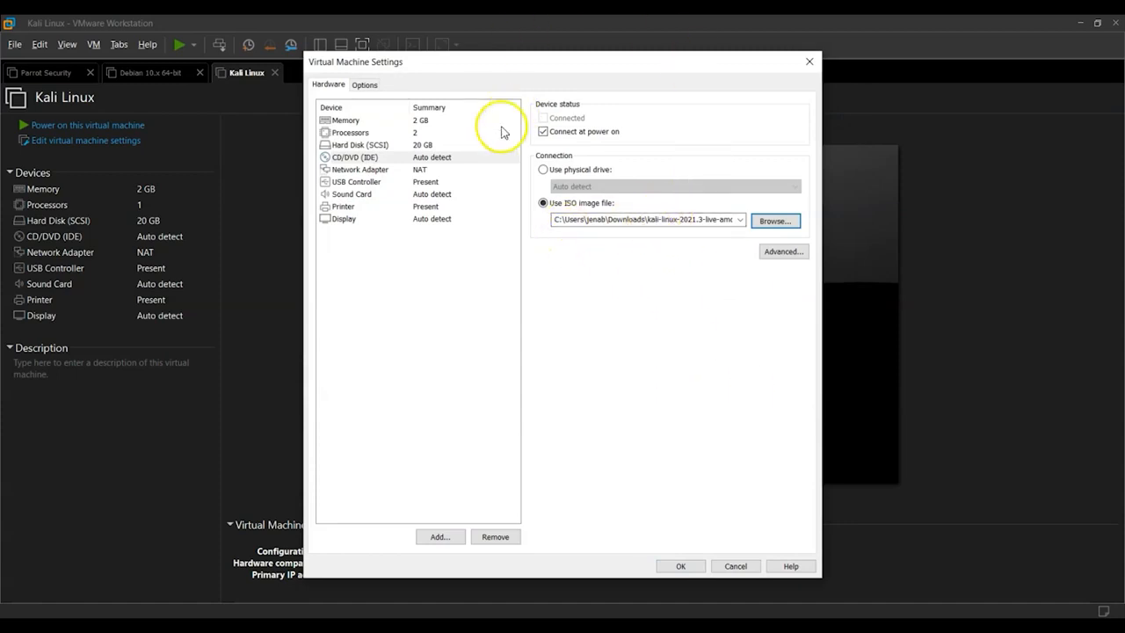
# Review the network adapter, sound card, printer, display and USB controller settings and save the virtual machine settings.
pyautogui.click(433, 171)
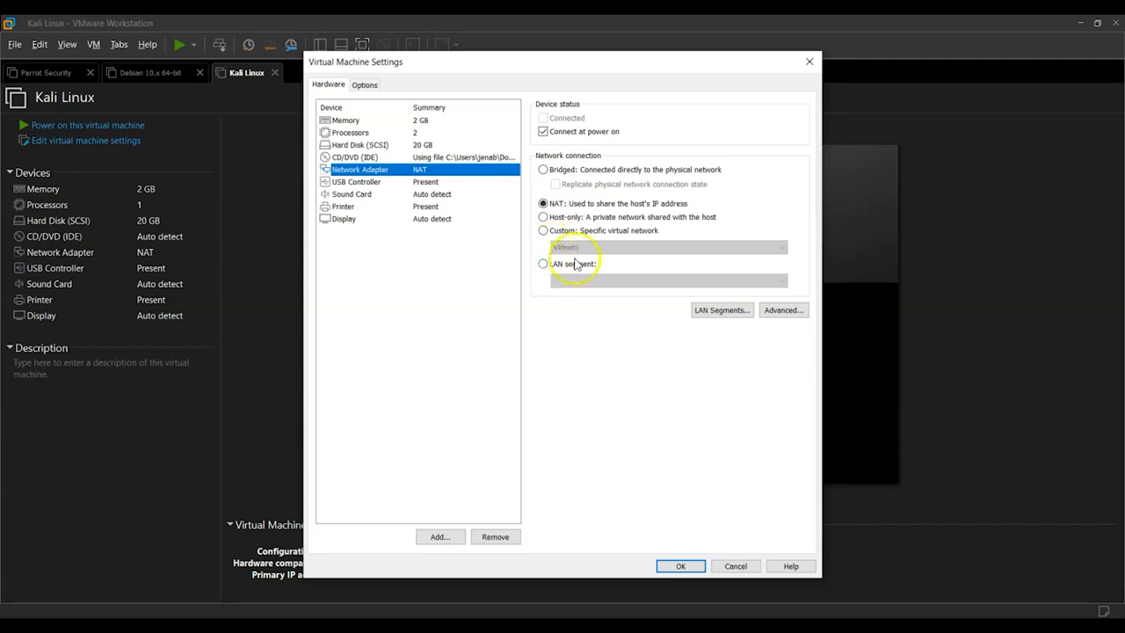
pyautogui.click(433, 194)
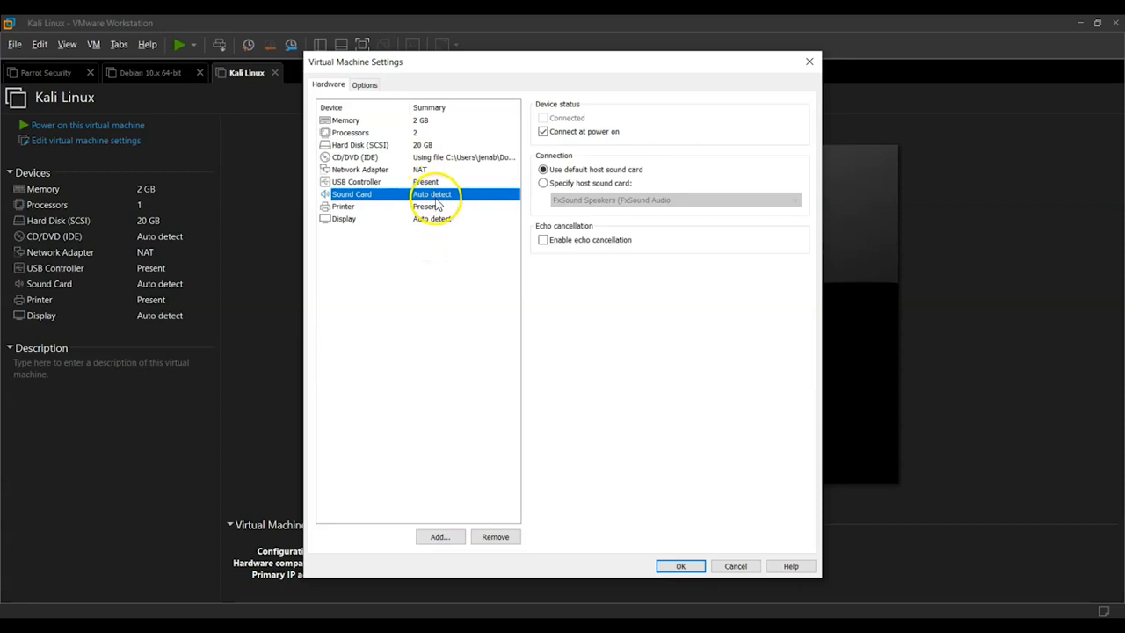
pyautogui.click(437, 206)
pyautogui.click(430, 218)
pyautogui.click(427, 181)
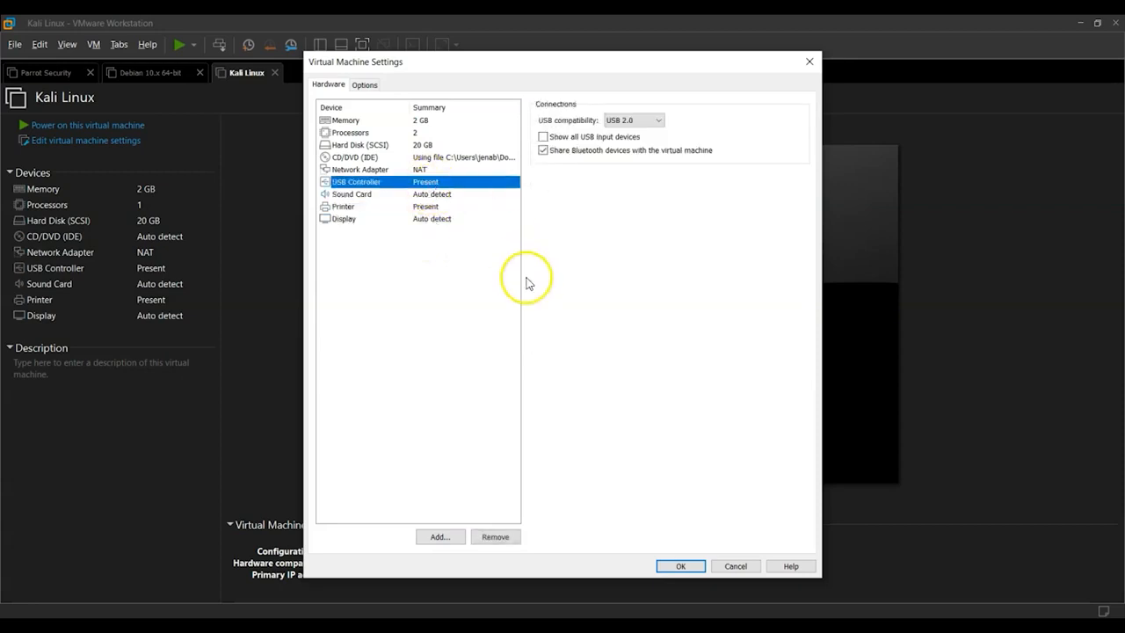
pyautogui.click(680, 567)
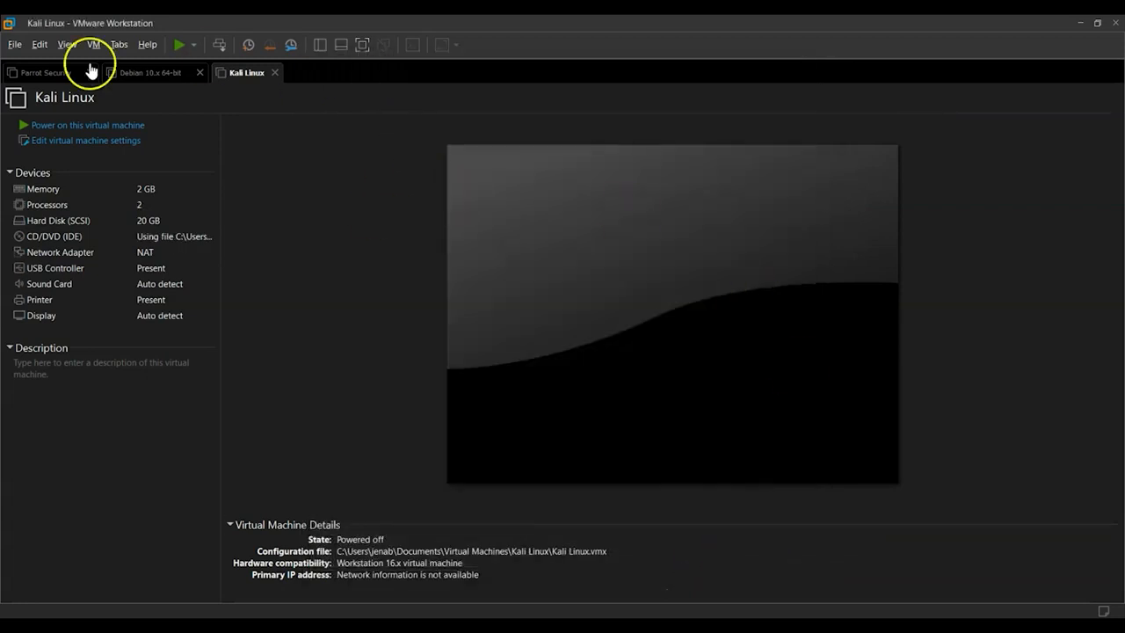
# Power on the Kali Linux virtual machine and give it input focus.
pyautogui.click(71, 130)
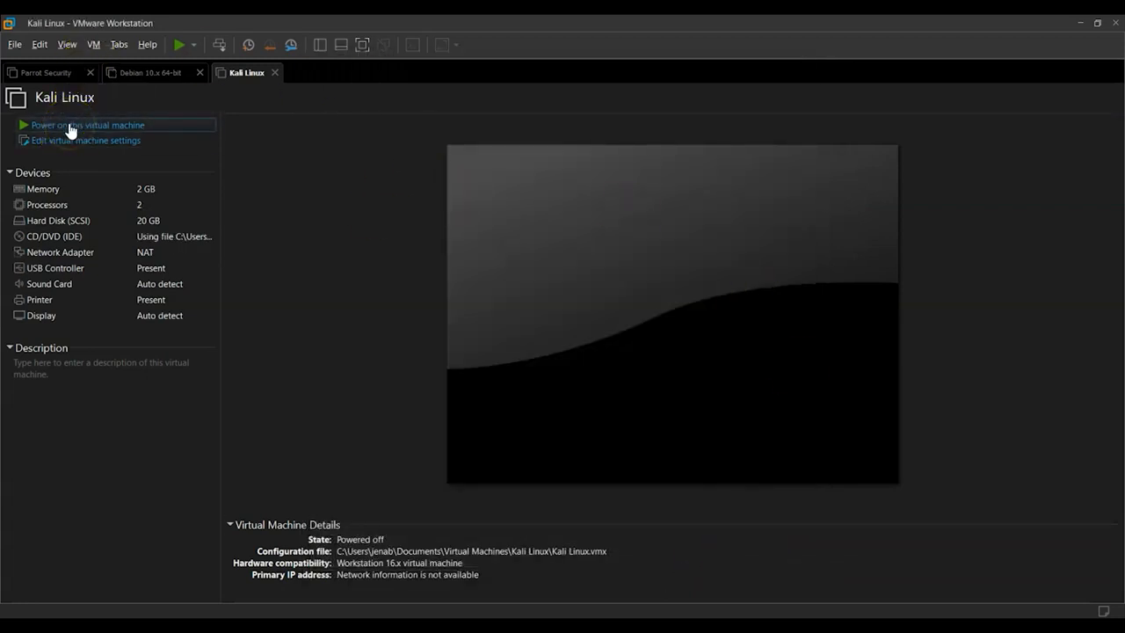
pyautogui.click(72, 129)
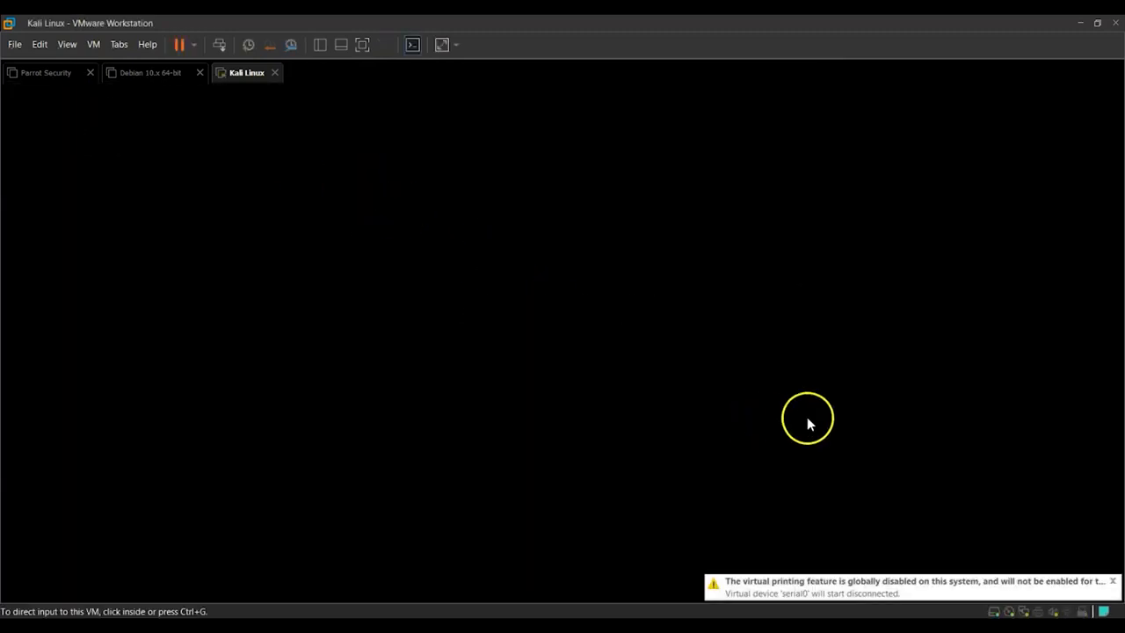
pyautogui.click(725, 292)
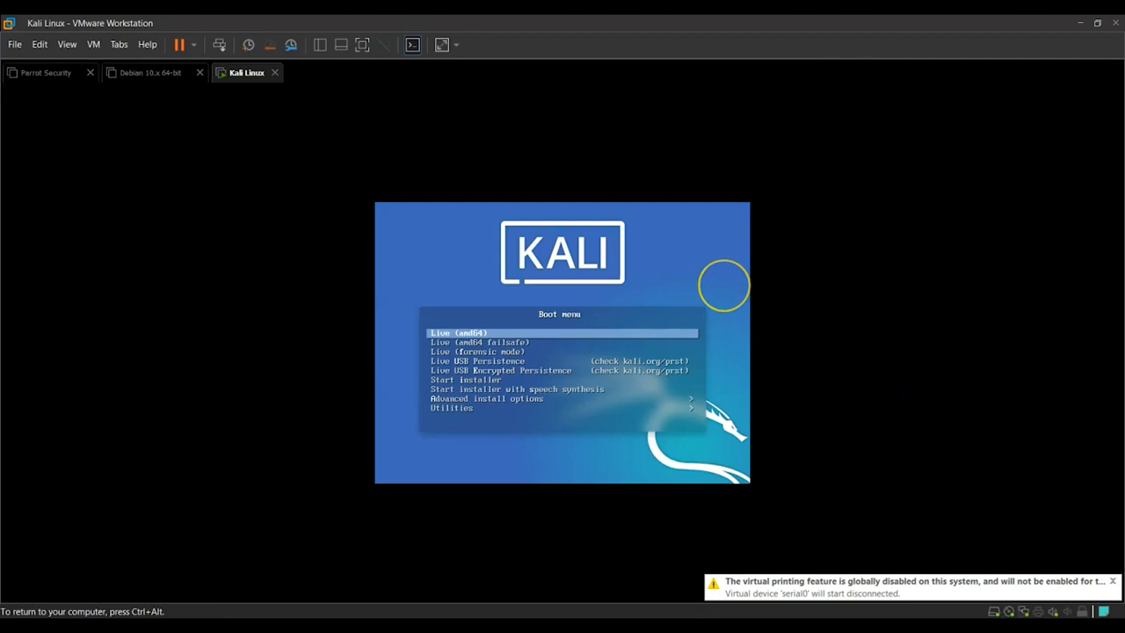
# Choose Start installer from the Kali boot menu.
pyautogui.press('Down')
pyautogui.press('Down')
pyautogui.press('Up')
pyautogui.press('Up')
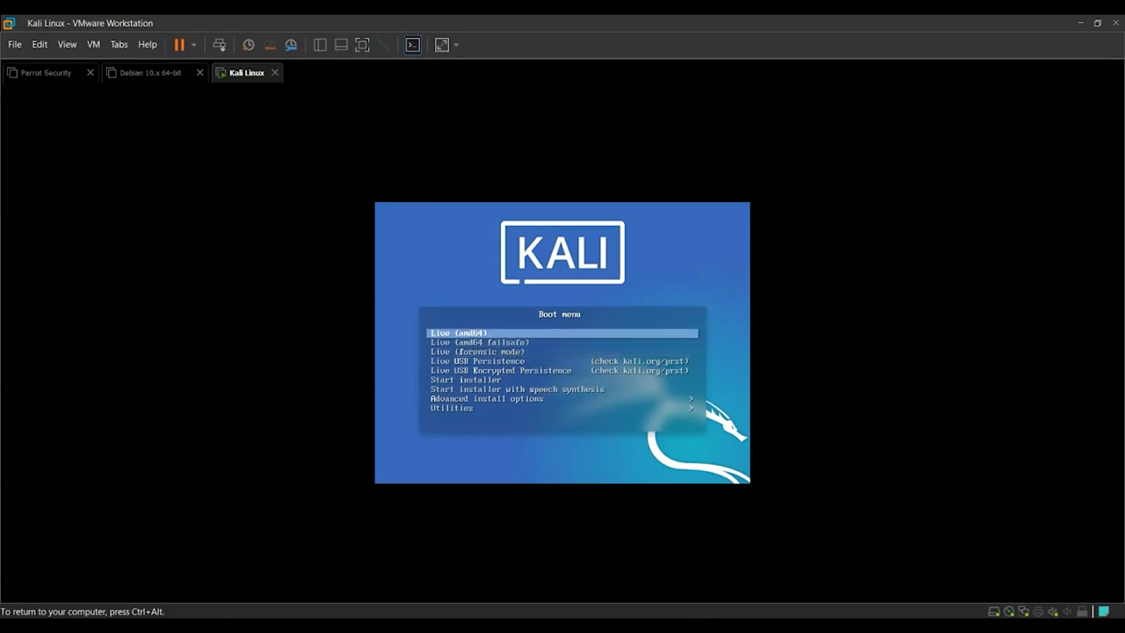
pyautogui.press('Down')
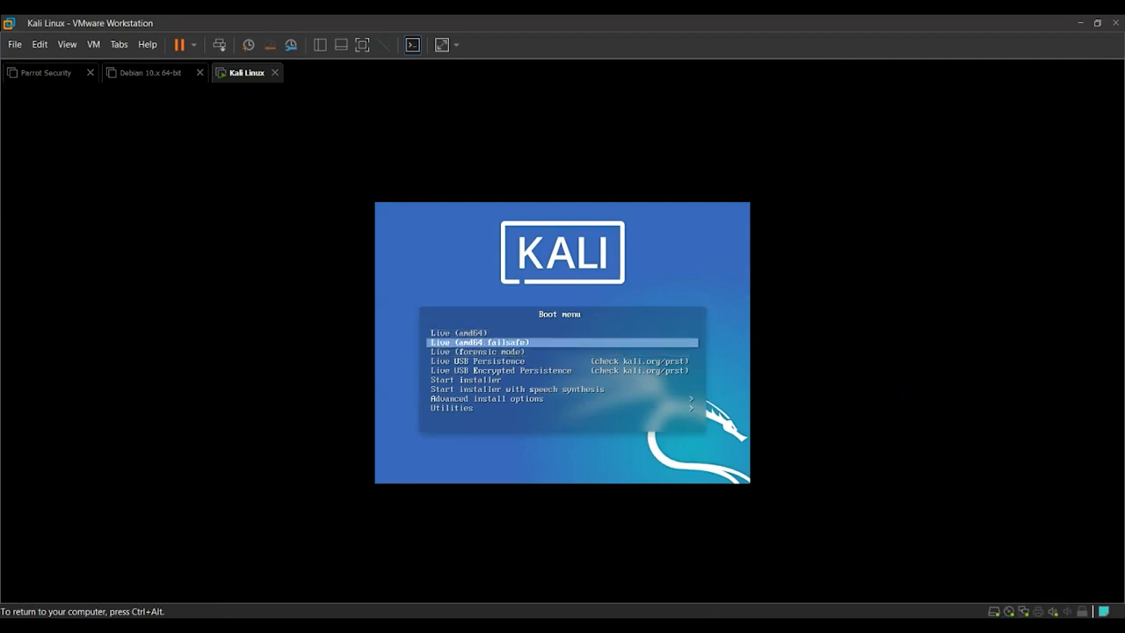
pyautogui.press('Down')
pyautogui.press('Down')
pyautogui.press('Down')
pyautogui.press('Down')
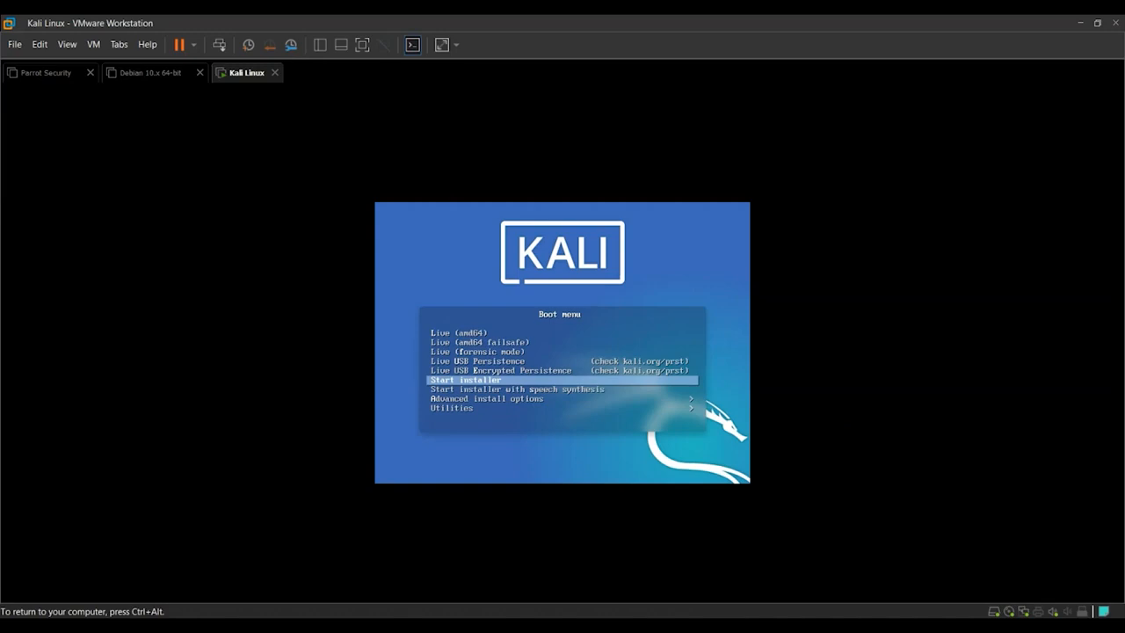
pyautogui.press('Return')
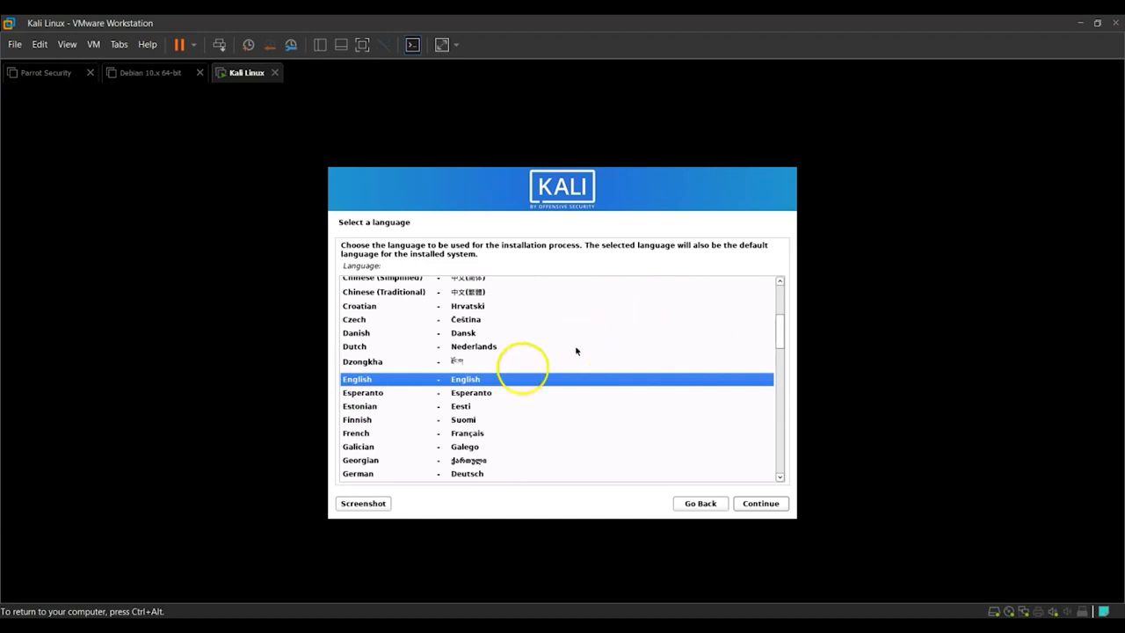
# Keep English as the installation language and select India as the location.
pyautogui.click(757, 503)
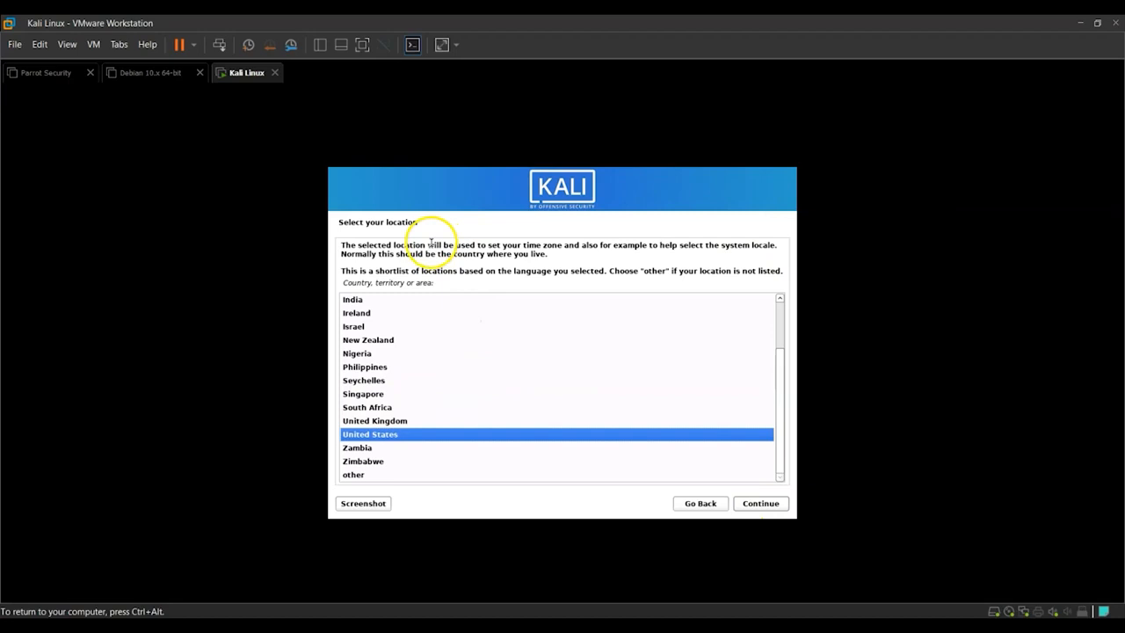
pyautogui.scroll(1, 528, 461)
pyautogui.scroll(-1, 505, 466)
pyautogui.click(361, 299)
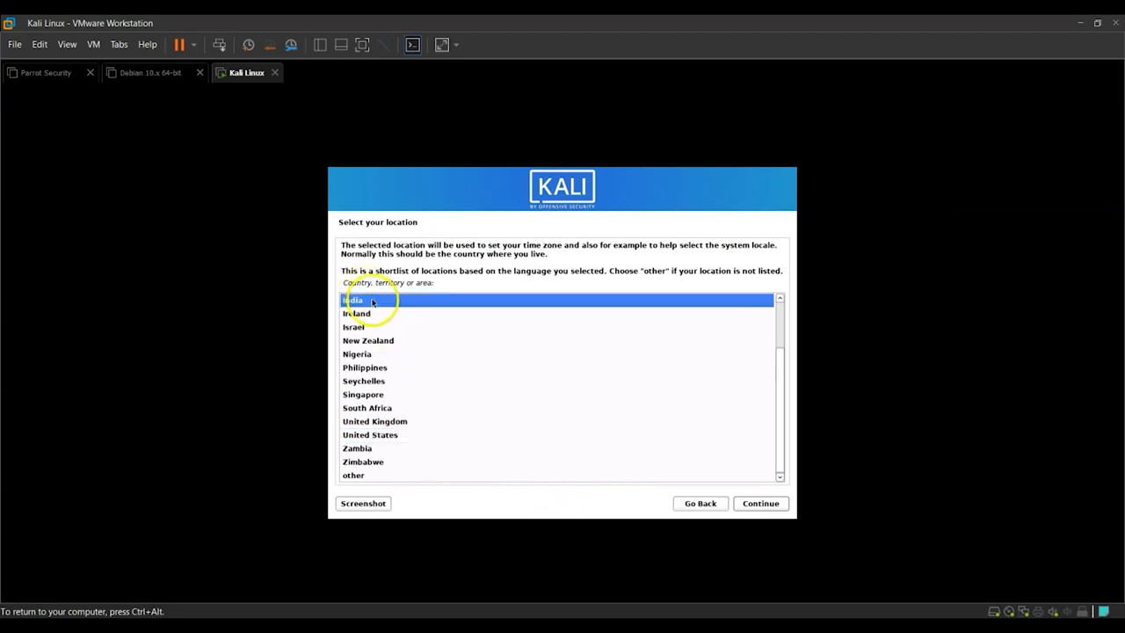
pyautogui.click(779, 508)
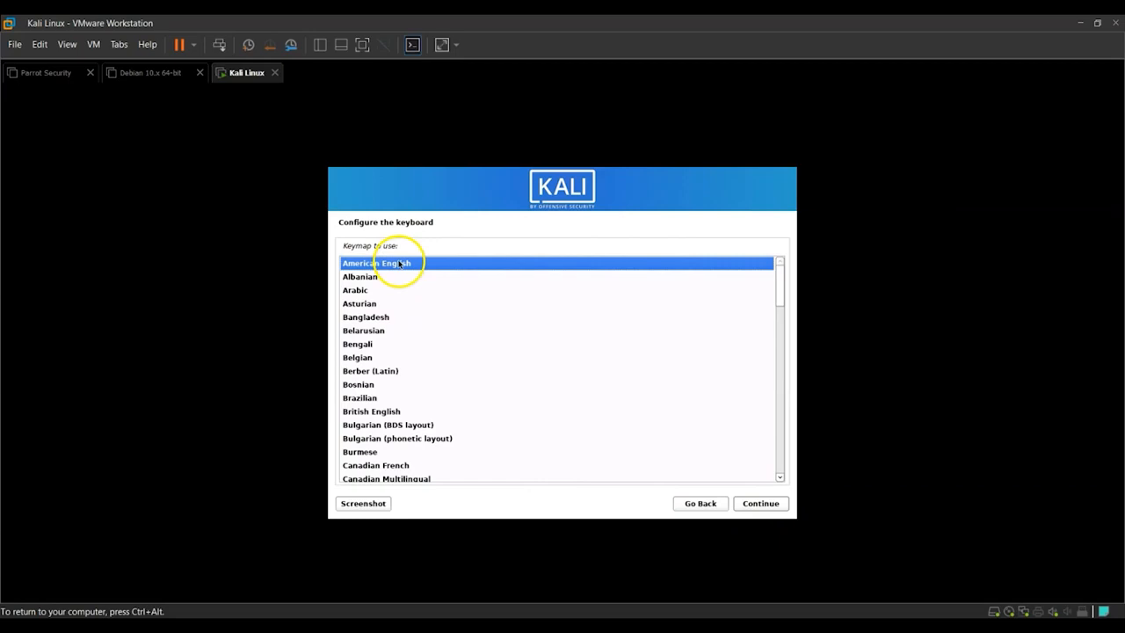
# Browse the keymap list and keep American English as the keyboard layout.
pyautogui.scroll(-5, 417, 343)
pyautogui.scroll(-3, 404, 378)
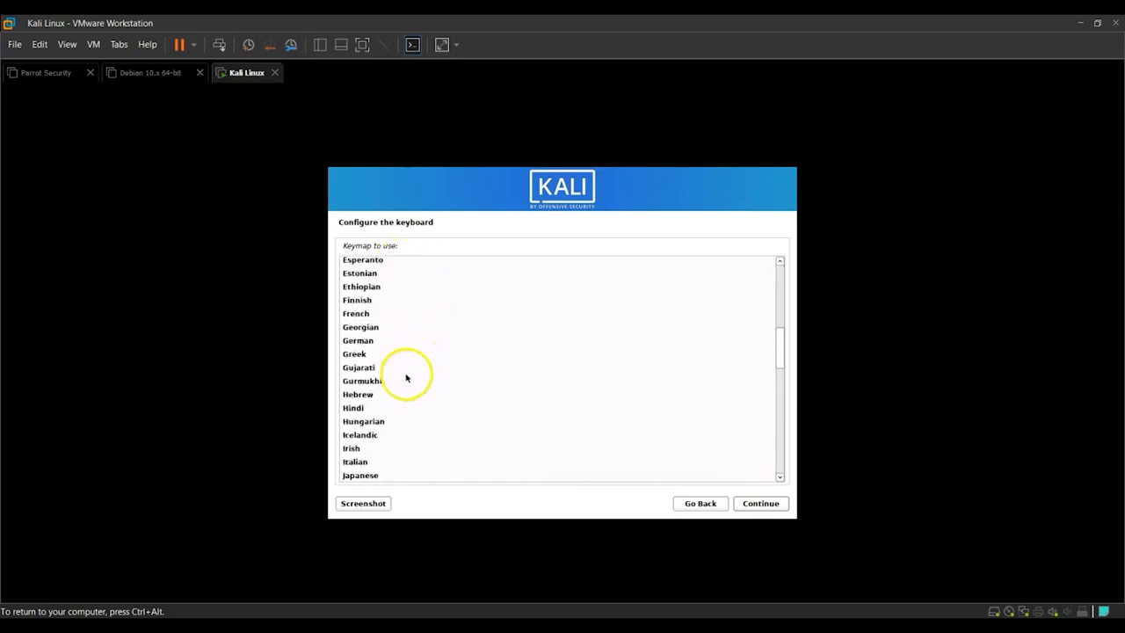
pyautogui.scroll(-1, 356, 373)
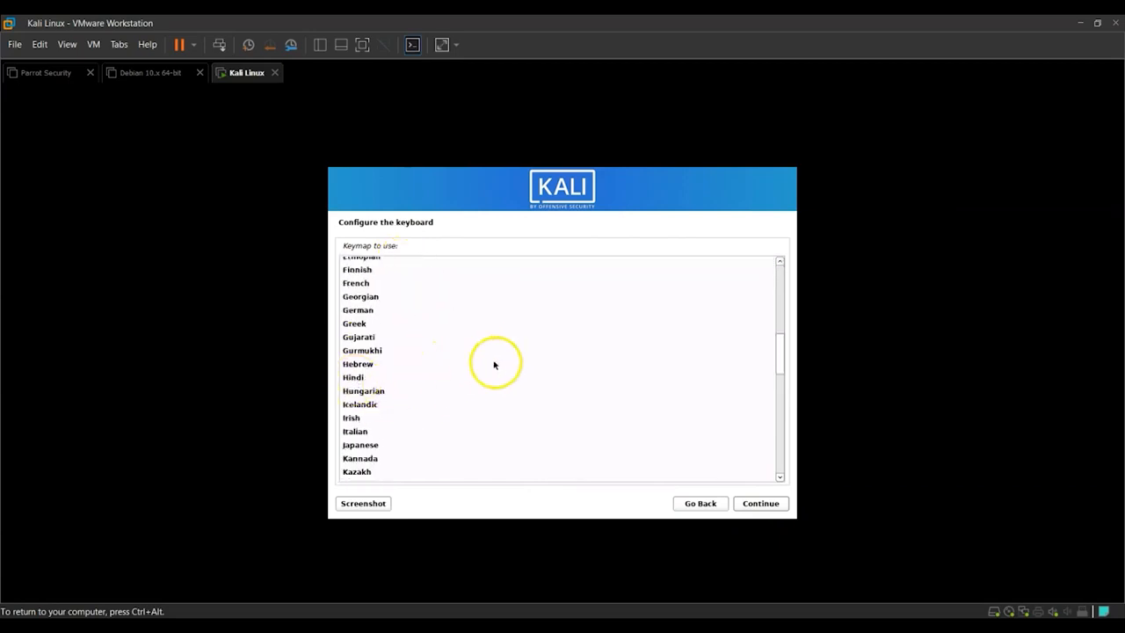
pyautogui.scroll(5, 386, 432)
pyautogui.scroll(4, 391, 431)
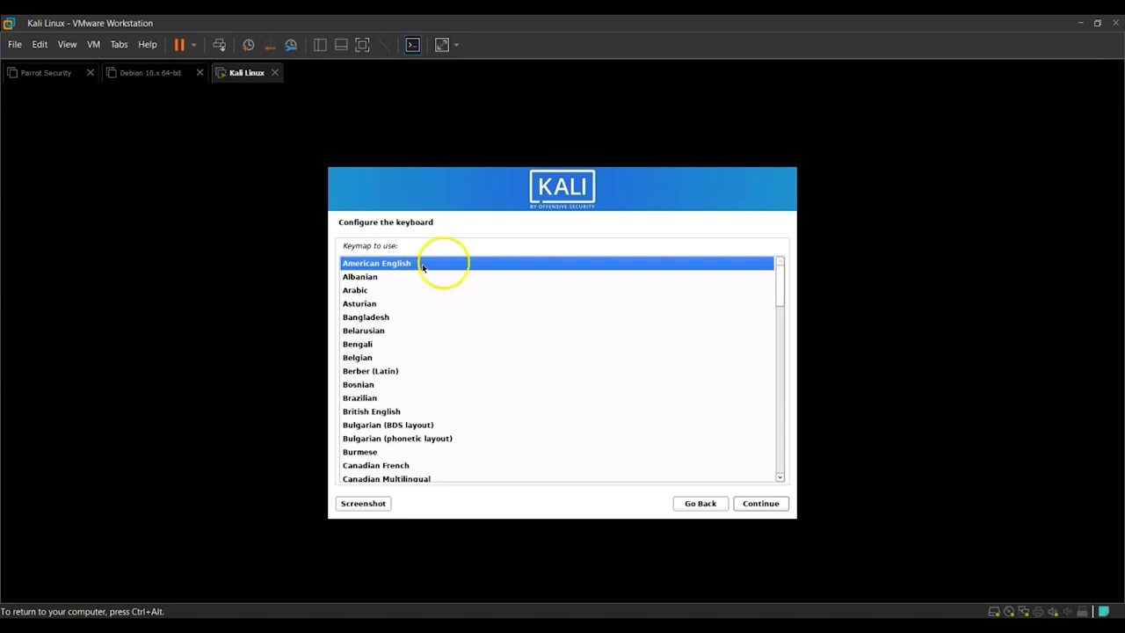
pyautogui.click(760, 506)
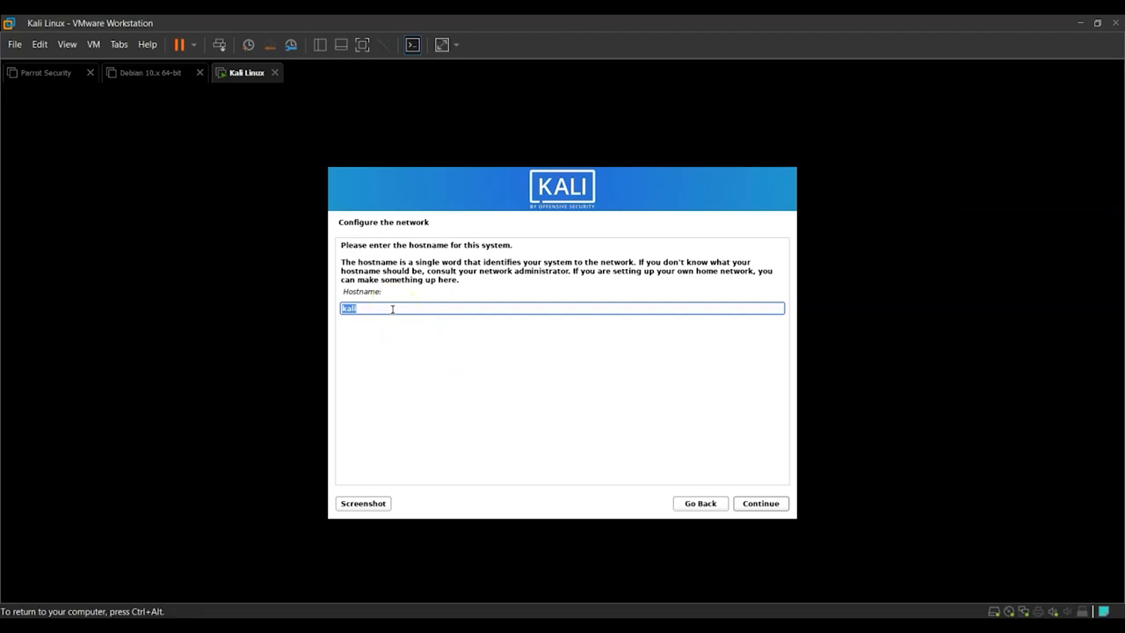
# Set the hostname to kali and leave the domain name empty.
pyautogui.press('BackSpace')
pyautogui.write('kal')
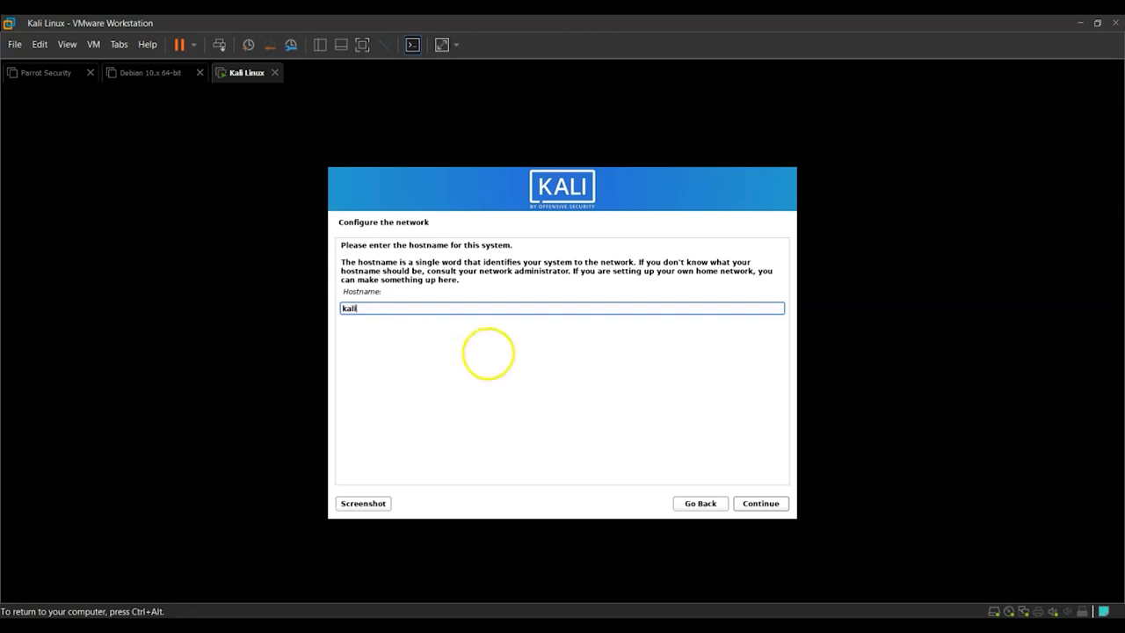
pyautogui.click(766, 507)
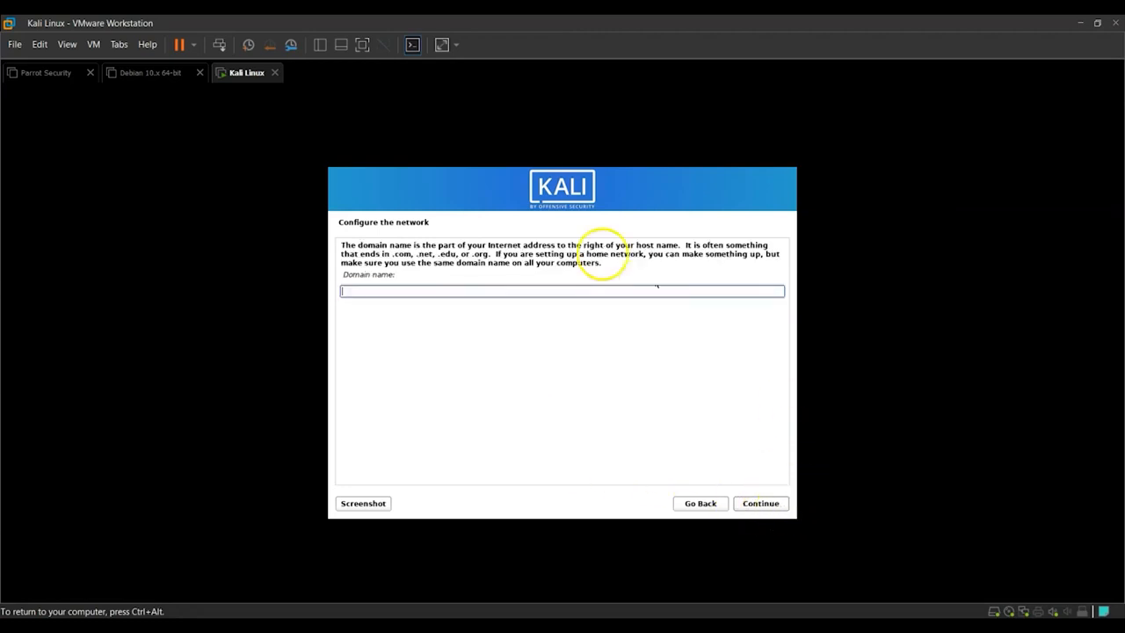
pyautogui.click(761, 505)
pyautogui.click(754, 477)
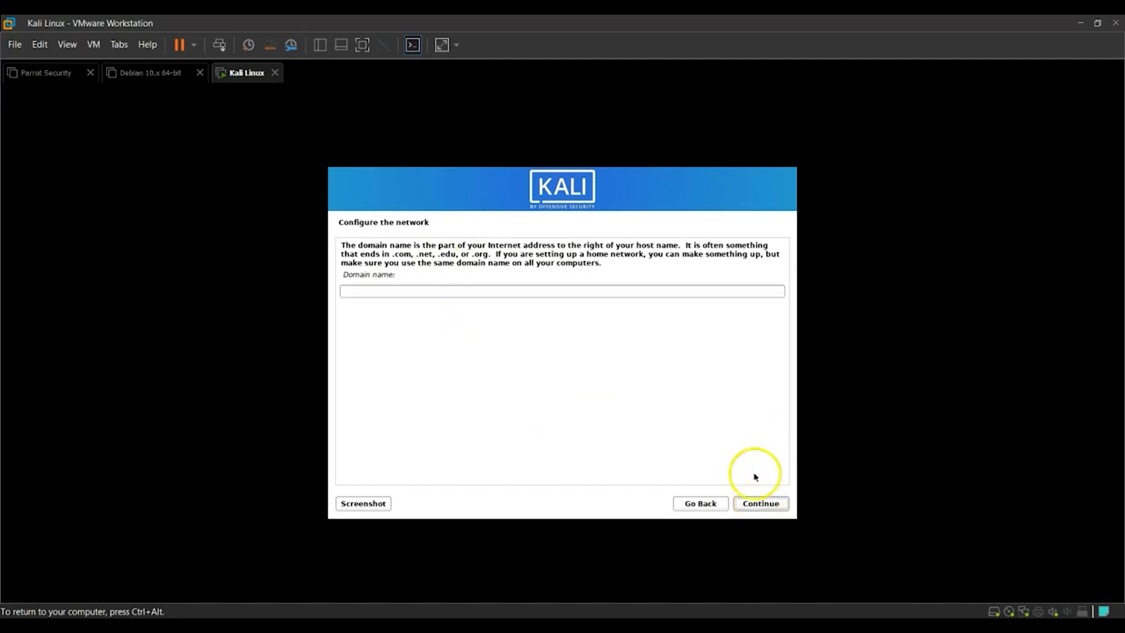
pyautogui.click(755, 503)
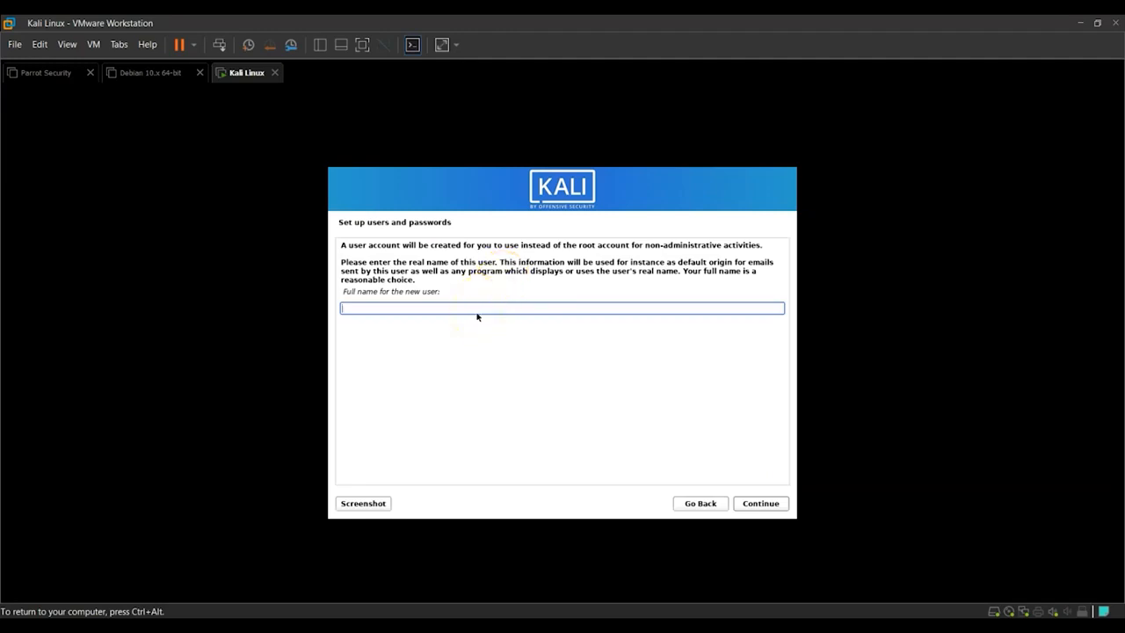
# Enter the full name for the new user account.
pyautogui.write('Simpli Learn')
pyautogui.click(757, 503)
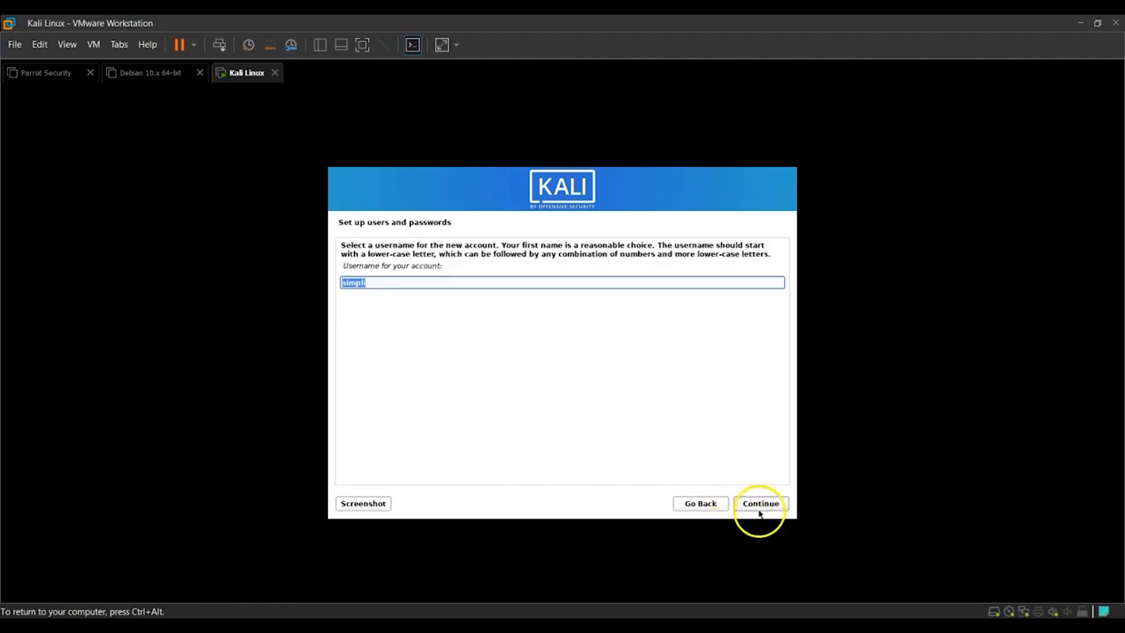
# Set the account username to simpli123.
pyautogui.click(494, 325)
pyautogui.click(504, 282)
pyautogui.write('123')
pyautogui.click(768, 506)
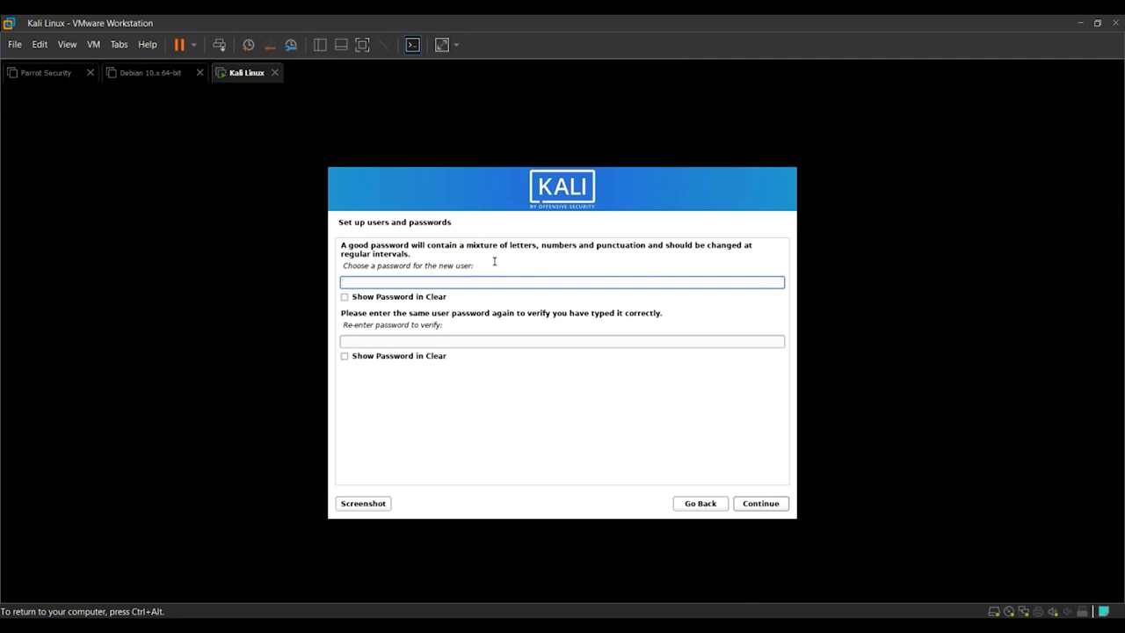
# Enter and confirm the password for the new user.
pyautogui.write('kalikali')
pyautogui.press('Tab')
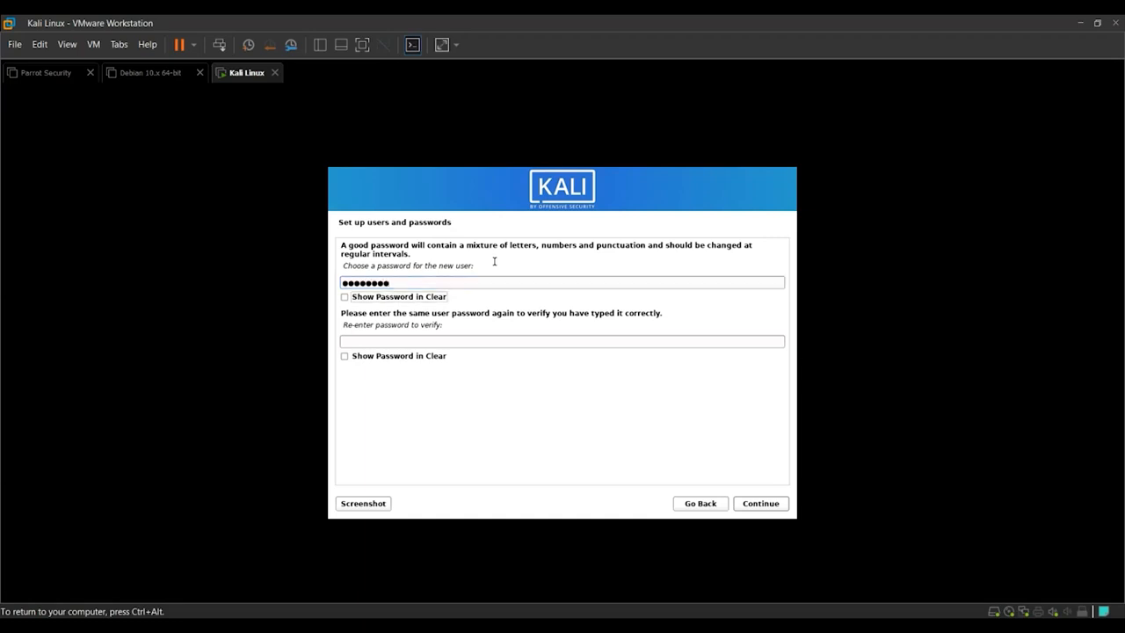
pyautogui.write('kali')
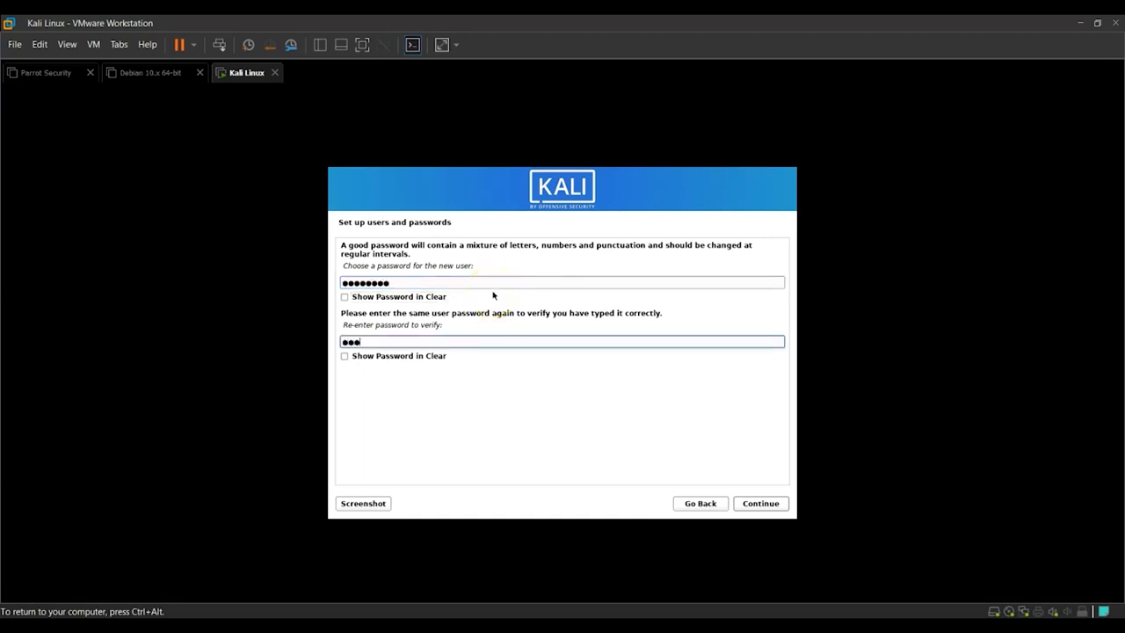
pyautogui.write('kali')
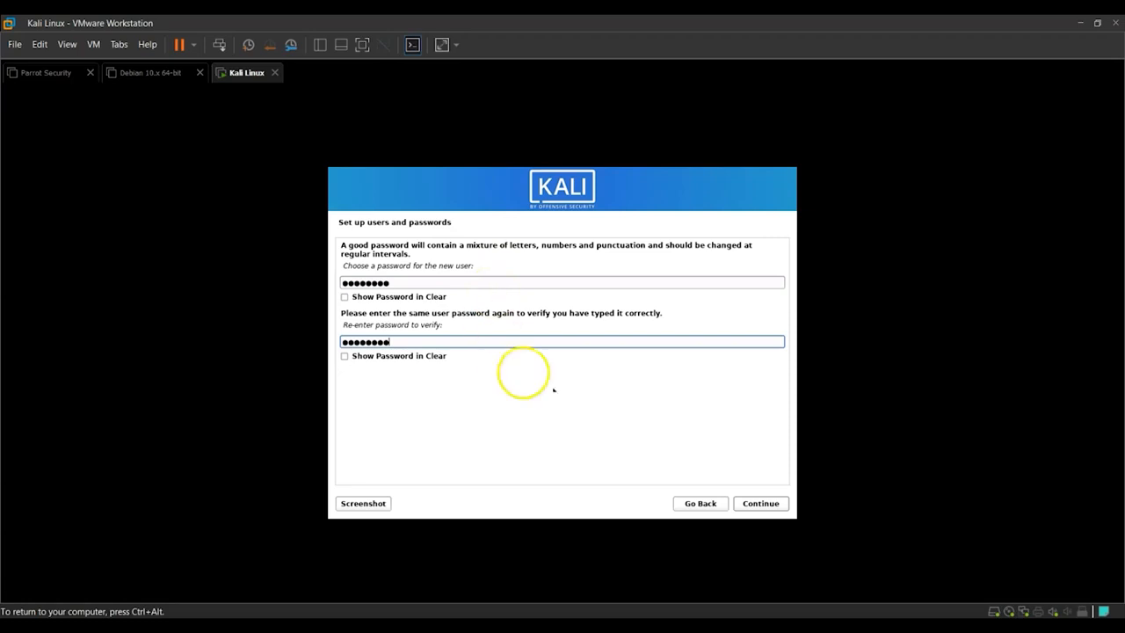
pyautogui.click(757, 503)
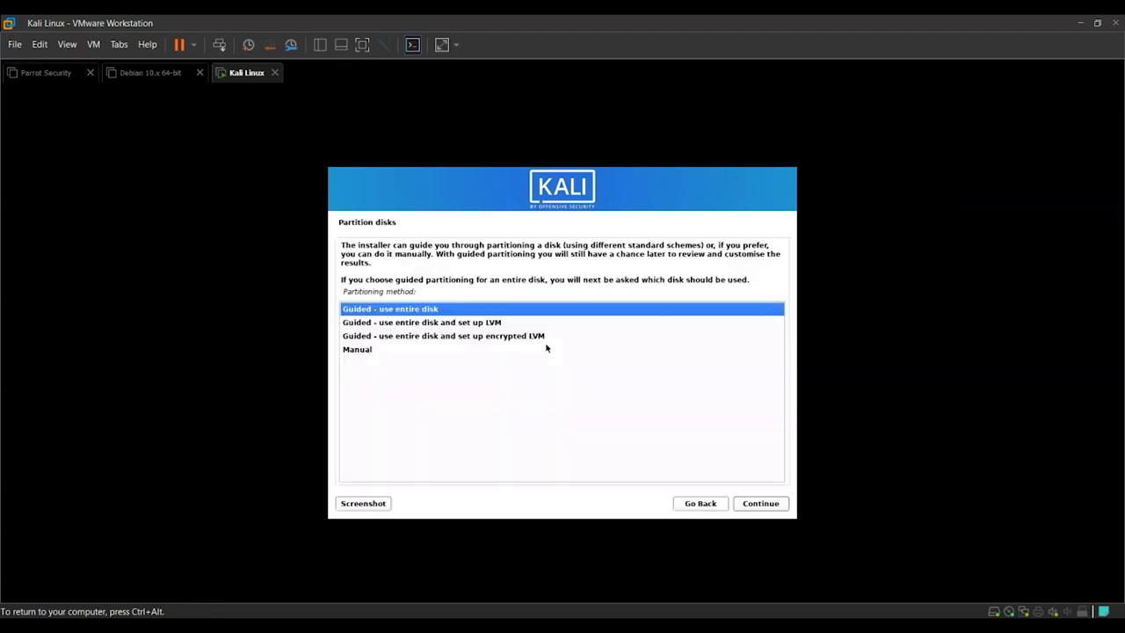
# Partition the whole virtual disk with the guided entire-disk method, keeping all files in one partition.
pyautogui.click(395, 323)
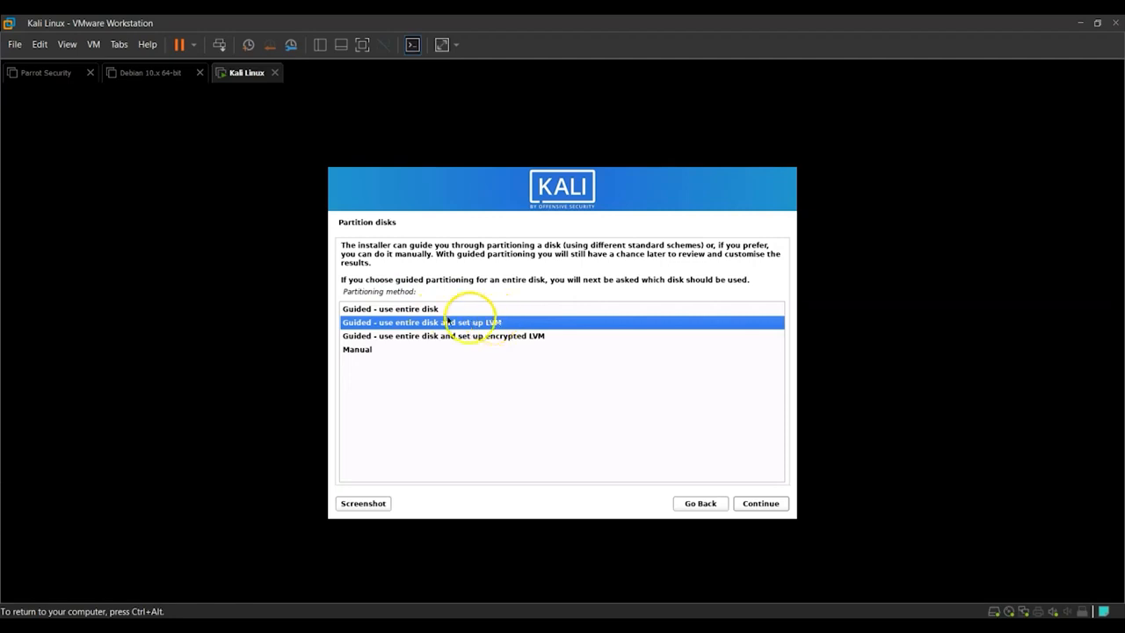
pyautogui.click(403, 336)
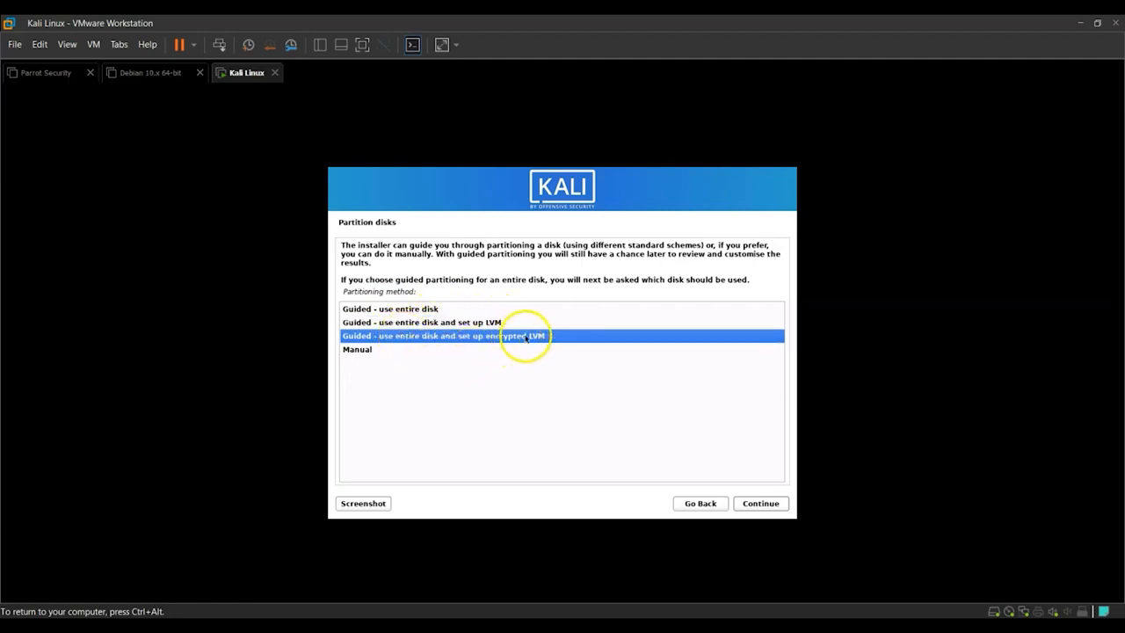
pyautogui.click(406, 309)
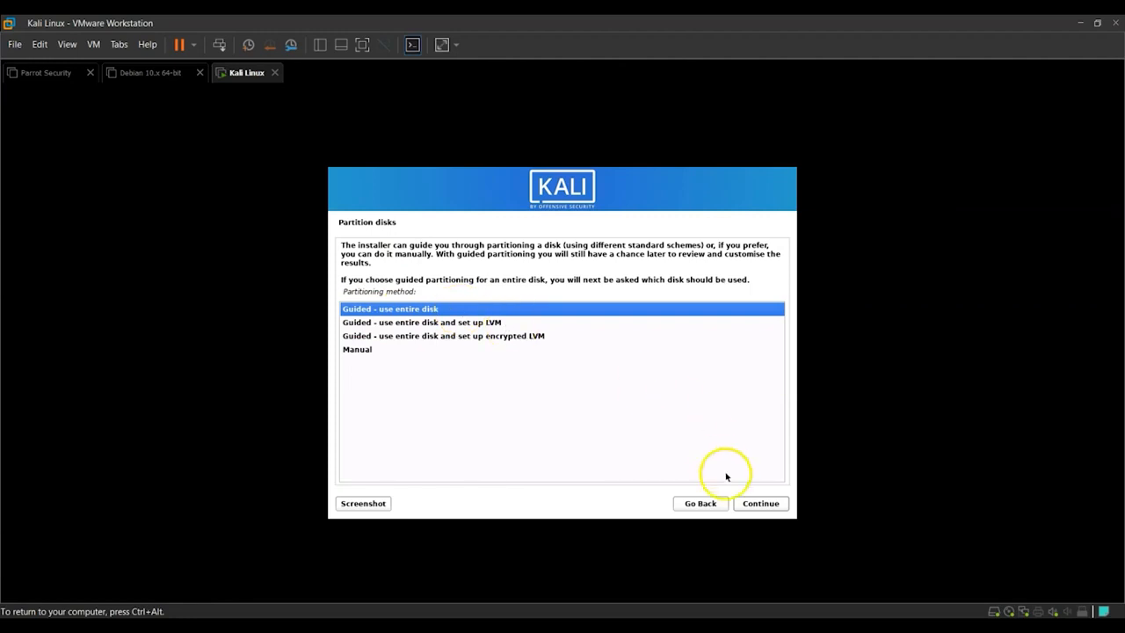
pyautogui.click(759, 504)
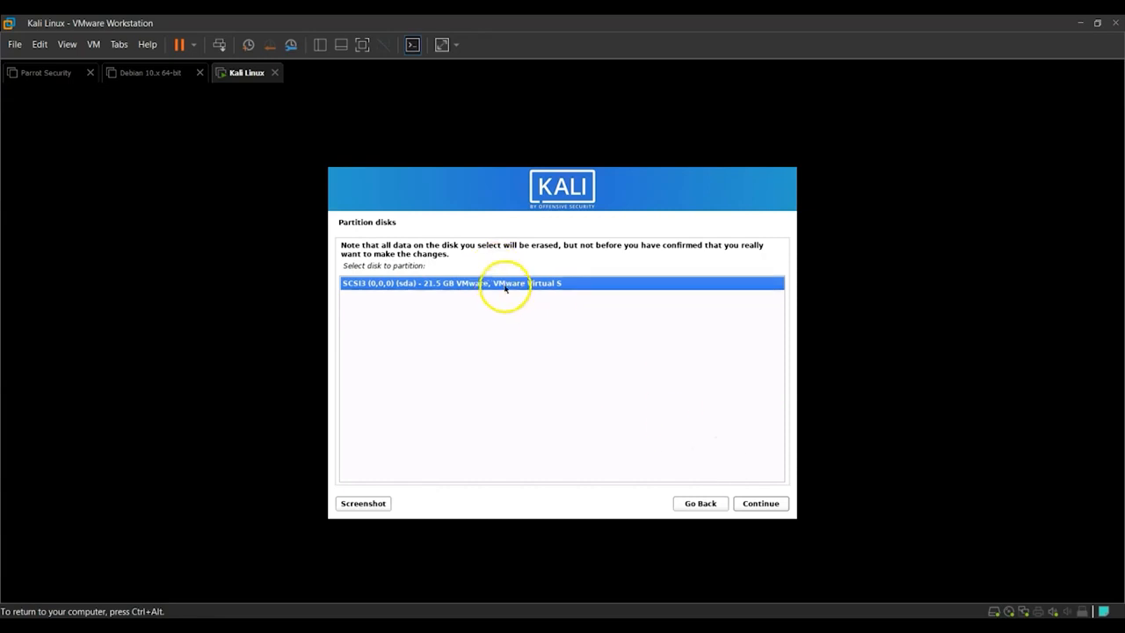
pyautogui.click(748, 505)
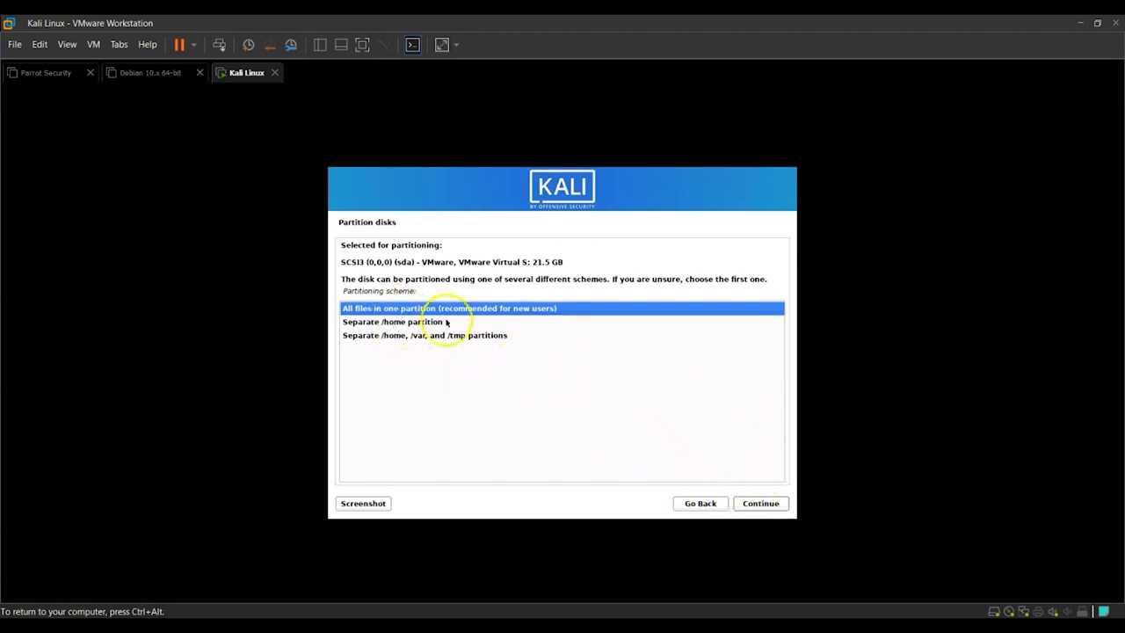
pyautogui.click(770, 505)
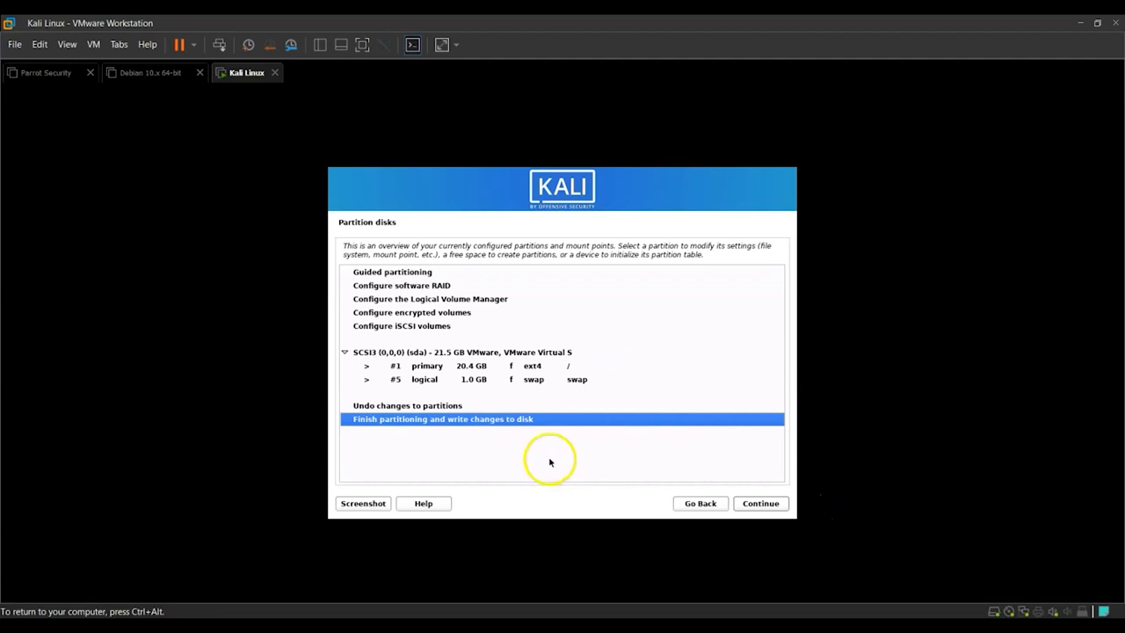
# Review the proposed ext4 and swap partitions and choose to finish partitioning and write changes to disk.
pyautogui.click(449, 367)
pyautogui.click(463, 380)
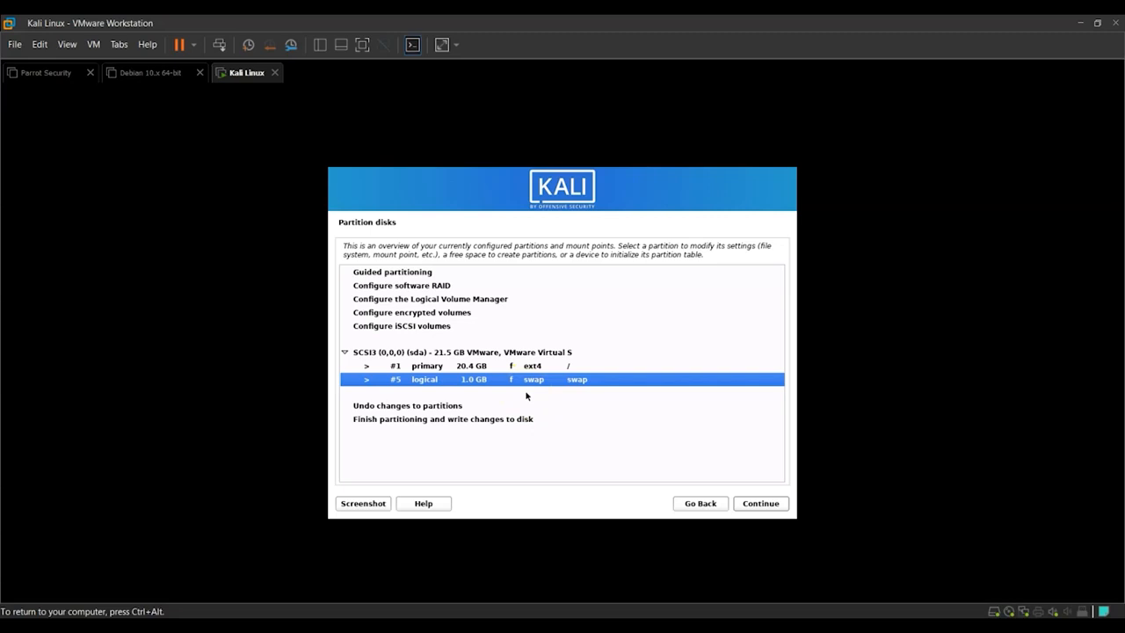
pyautogui.click(509, 366)
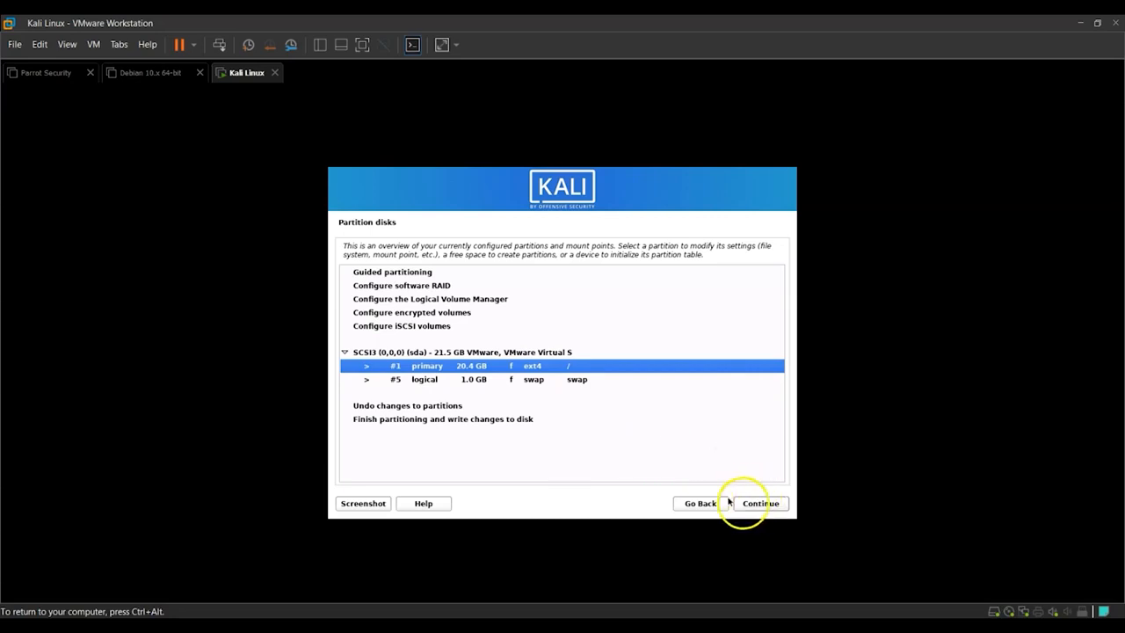
pyautogui.click(409, 423)
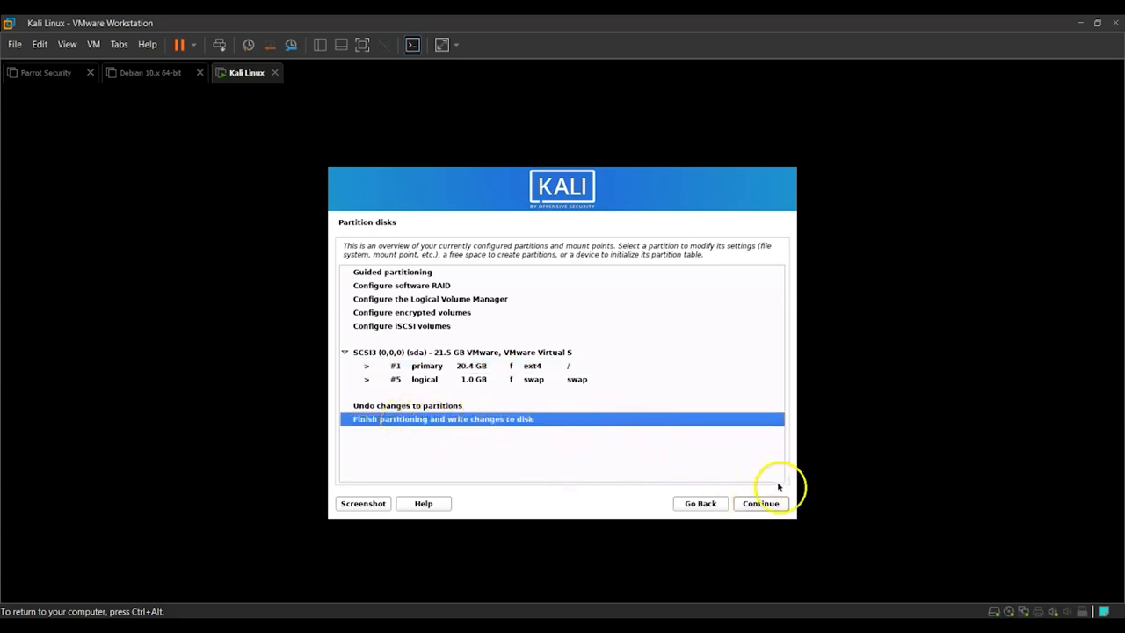
pyautogui.click(761, 503)
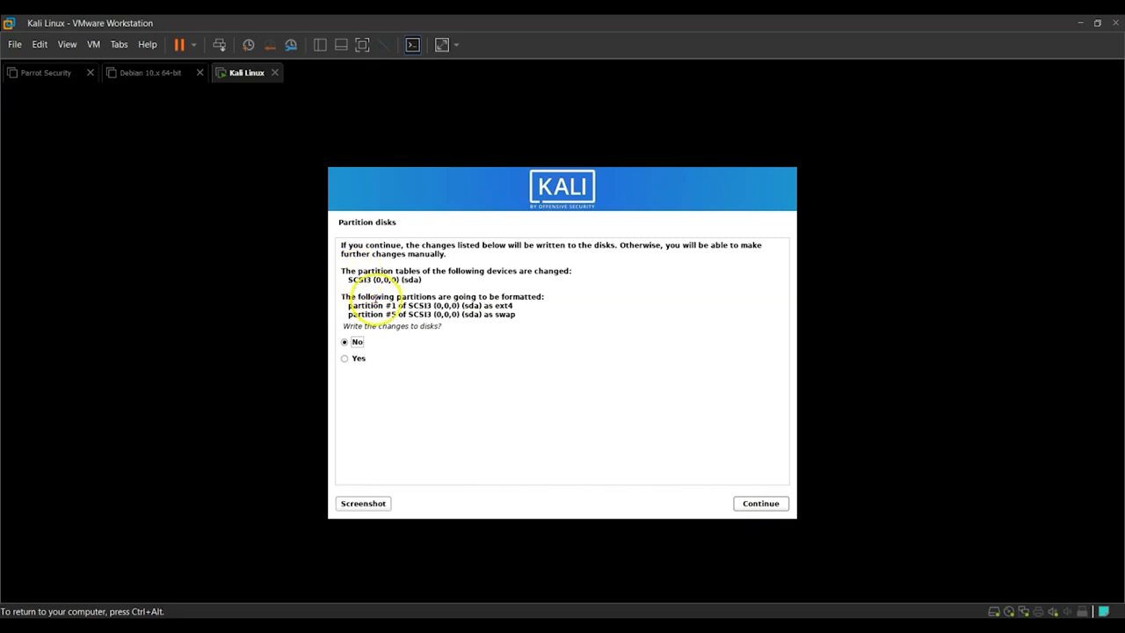
# Confirm writing the partition changes to disk by answering Yes.
pyautogui.moveTo(407, 306); pyautogui.dragTo(432, 307)
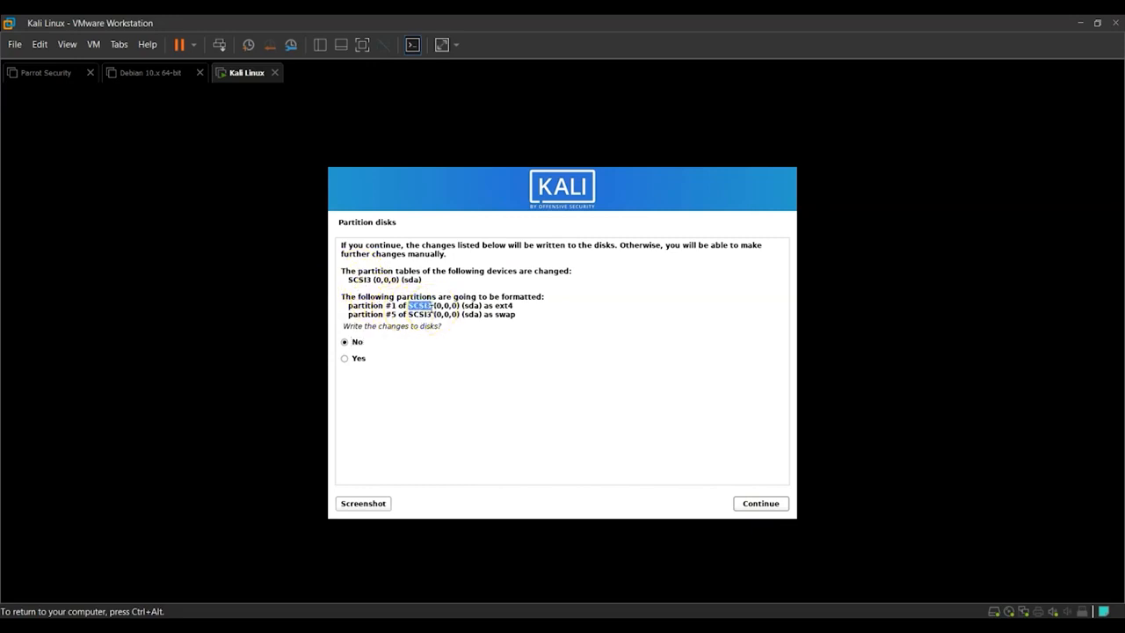
pyautogui.click(428, 311)
pyautogui.moveTo(350, 326); pyautogui.dragTo(427, 325)
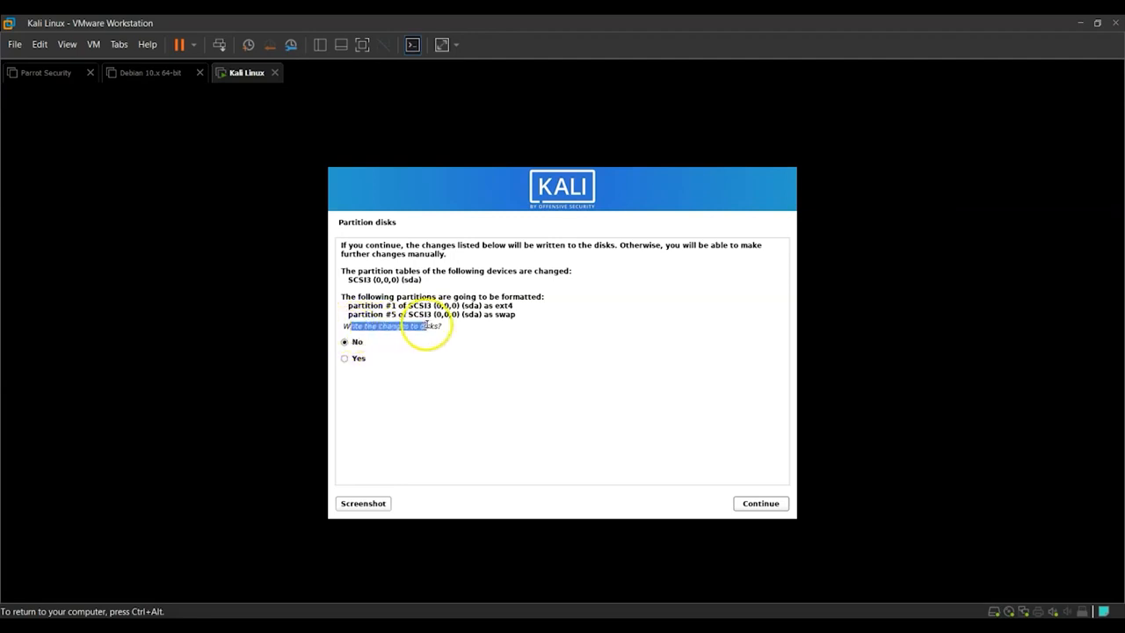
pyautogui.click(346, 358)
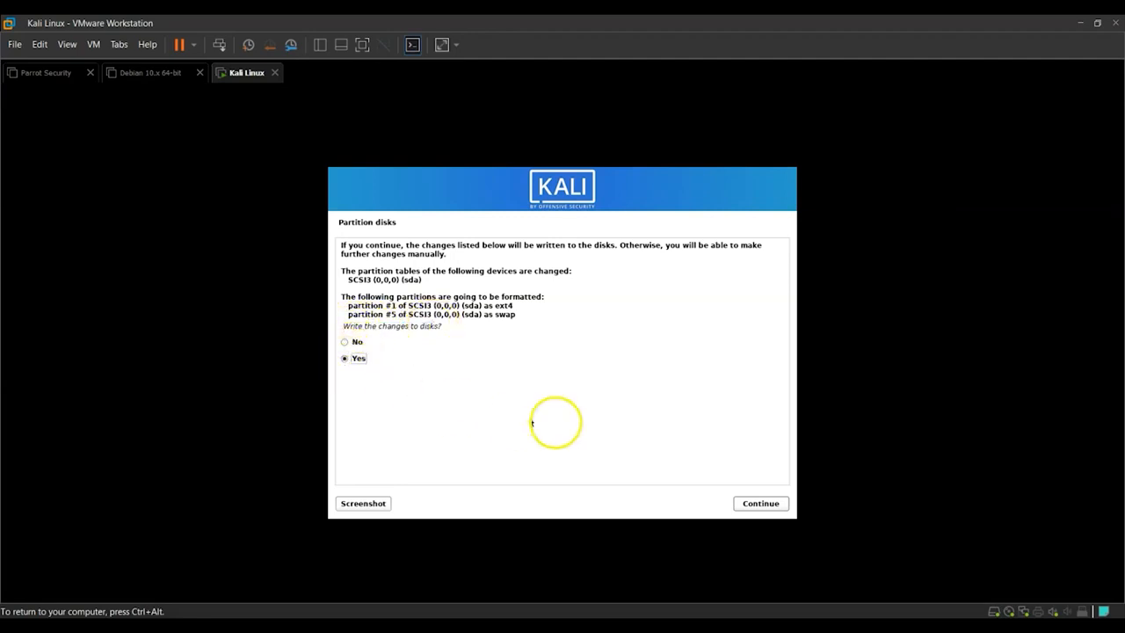
pyautogui.click(761, 503)
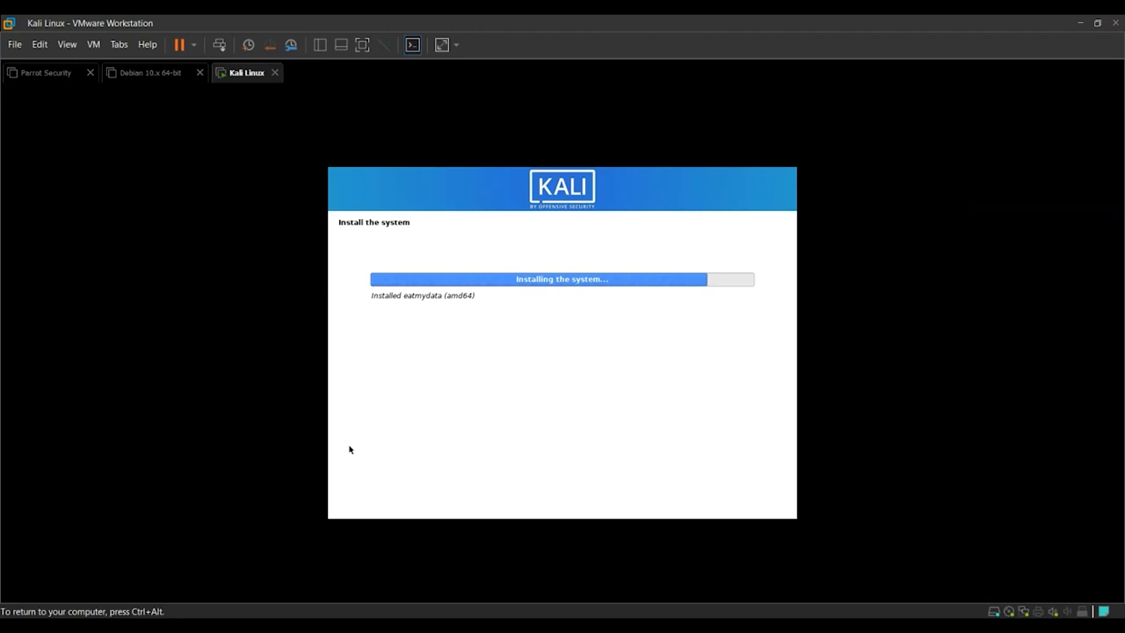
# Keep using a network mirror for the package manager.
pyautogui.click(376, 423)
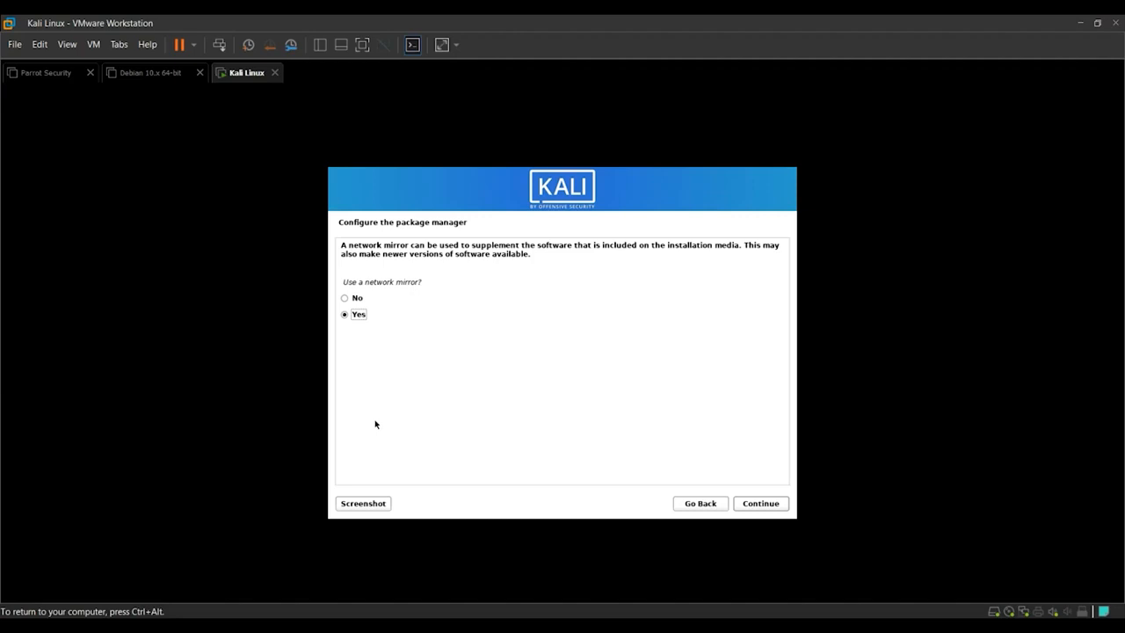
pyautogui.hotkey('ctrl', 'alt')
pyautogui.click(368, 374)
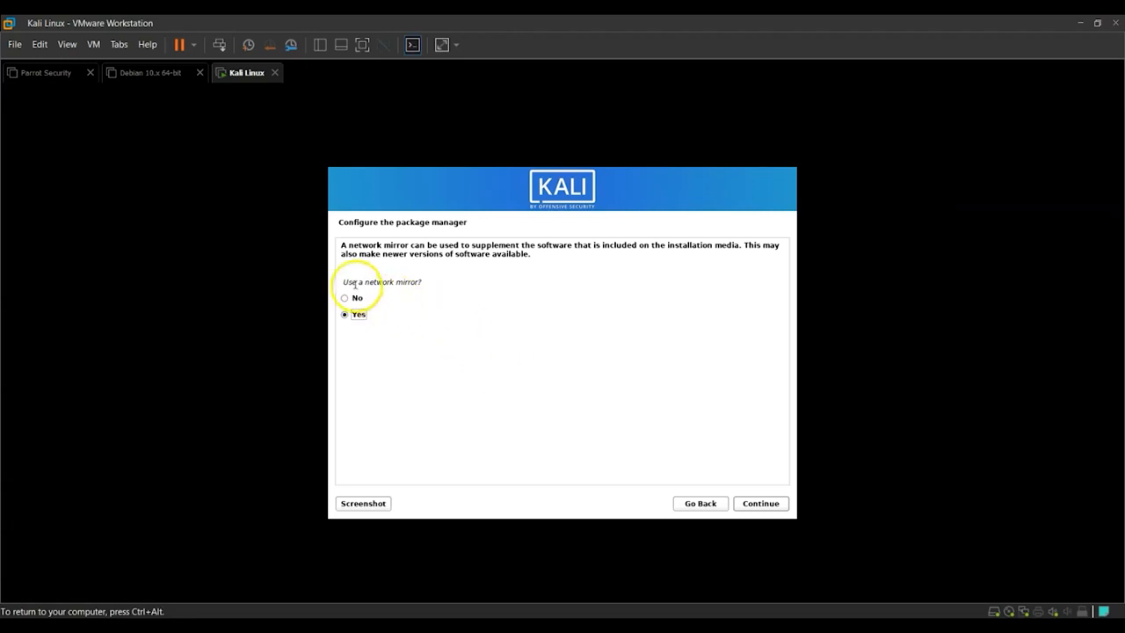
pyautogui.moveTo(340, 282); pyautogui.dragTo(427, 282)
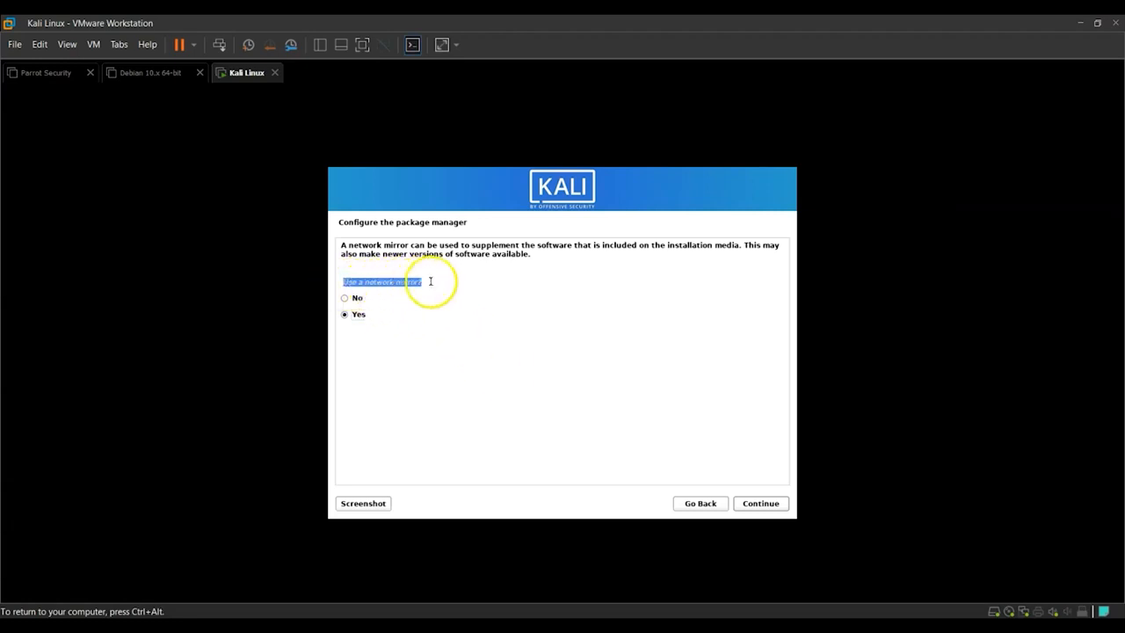
pyautogui.click(439, 281)
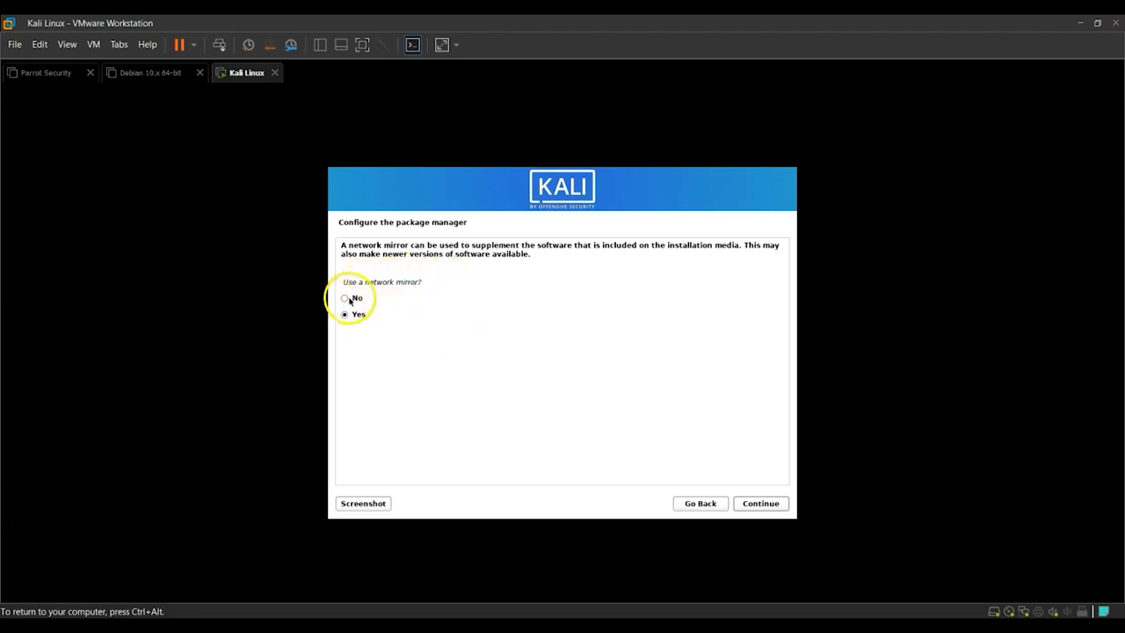
pyautogui.click(757, 502)
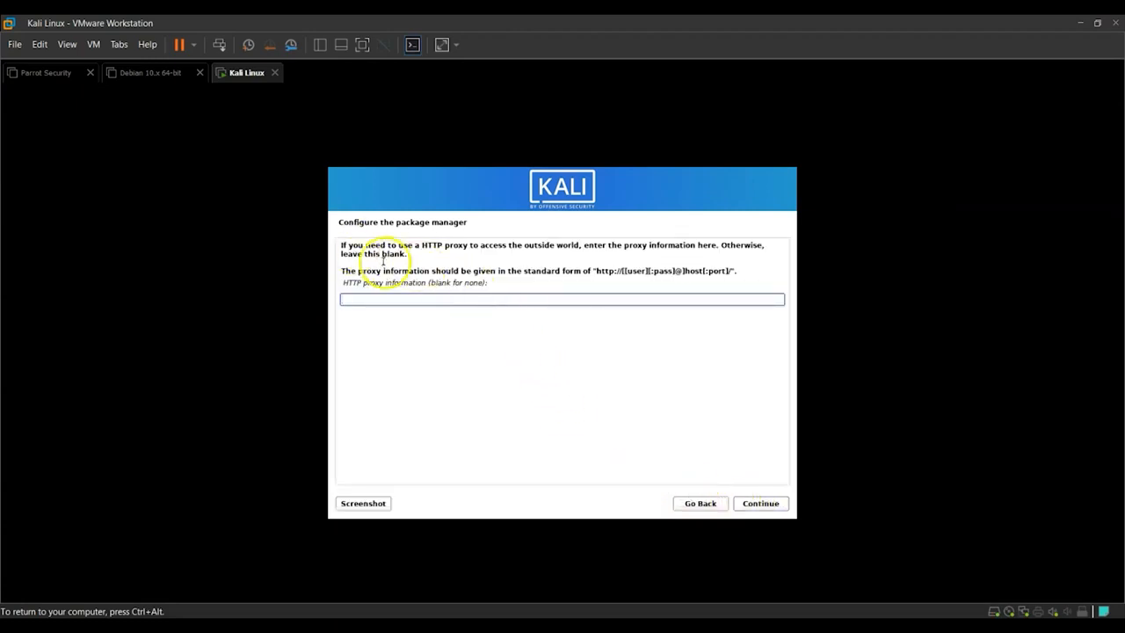
# Leave the HTTP proxy information blank and continue.
pyautogui.moveTo(420, 247); pyautogui.dragTo(467, 247)
pyautogui.click(492, 255)
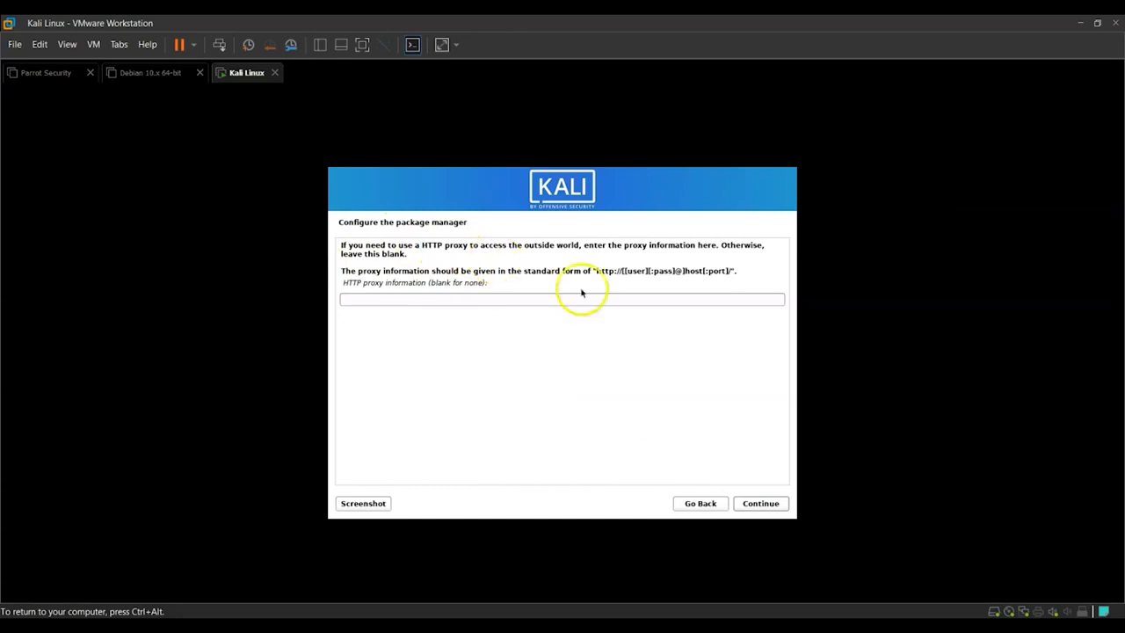
pyautogui.click(756, 503)
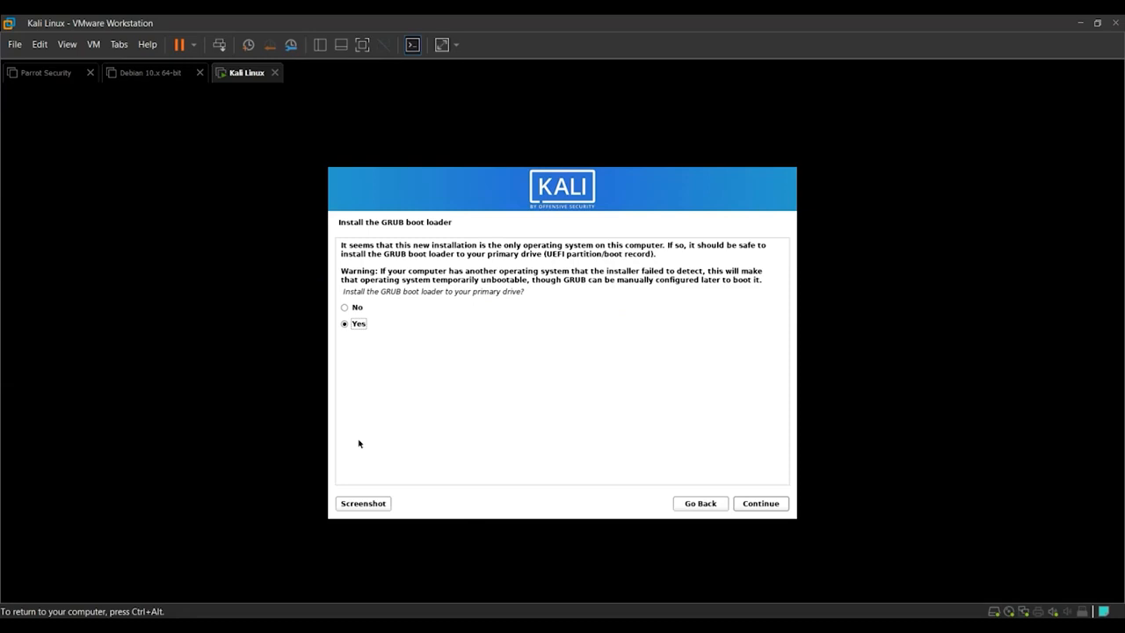
# Install the GRUB boot loader to the primary drive, choosing /dev/sda as the boot loader device.
pyautogui.click(432, 353)
pyautogui.click(328, 369)
pyautogui.moveTo(344, 291); pyautogui.dragTo(360, 323)
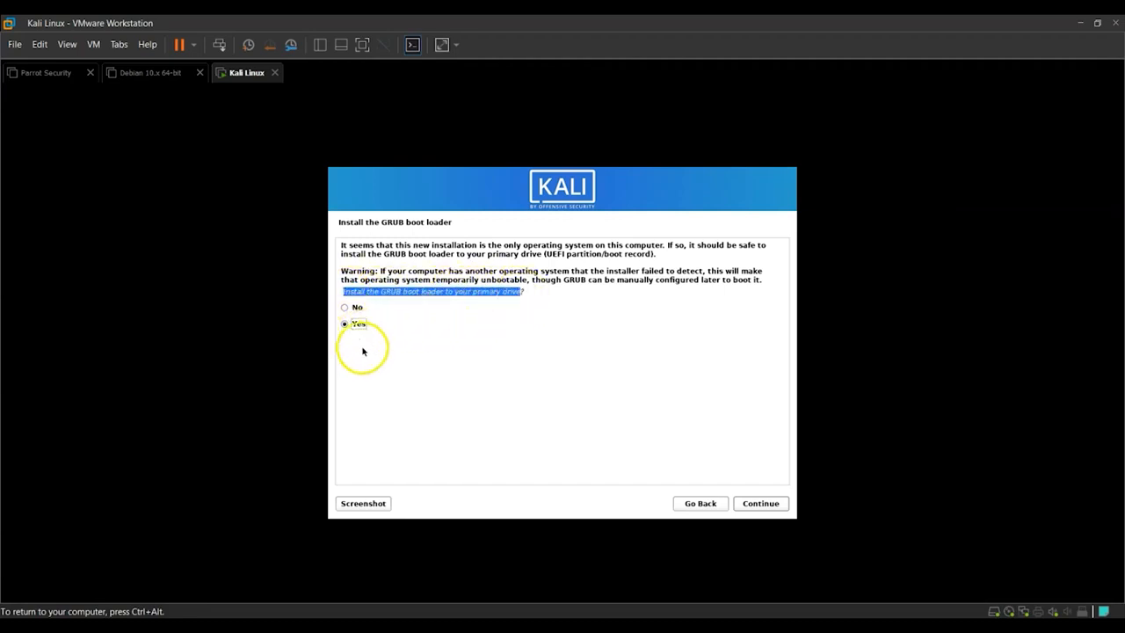
pyautogui.click(769, 509)
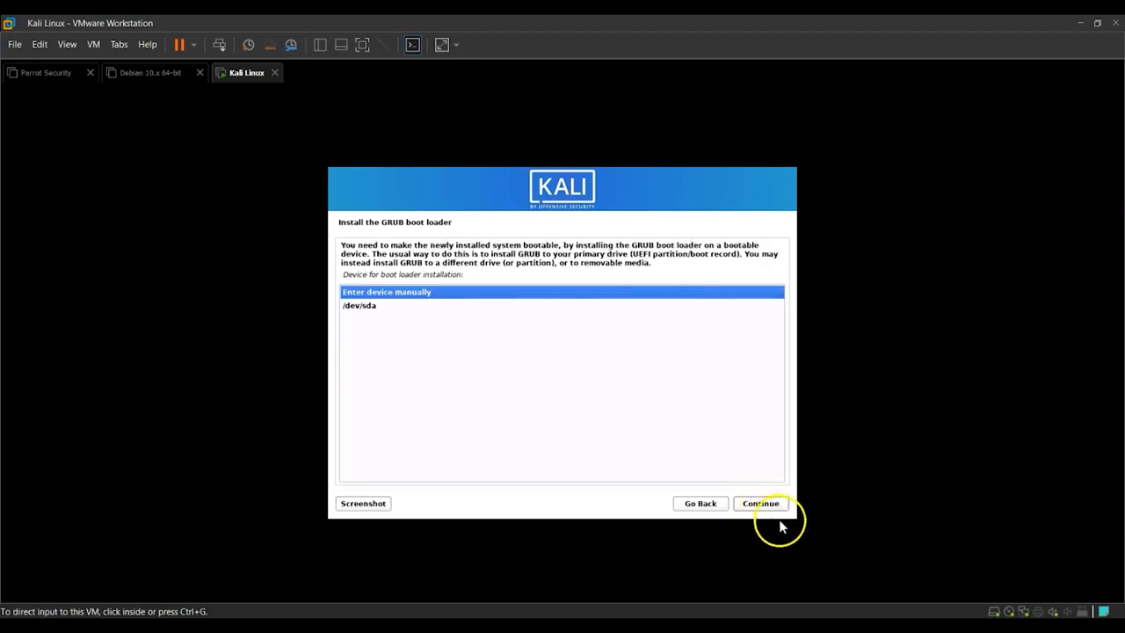
pyautogui.click(371, 306)
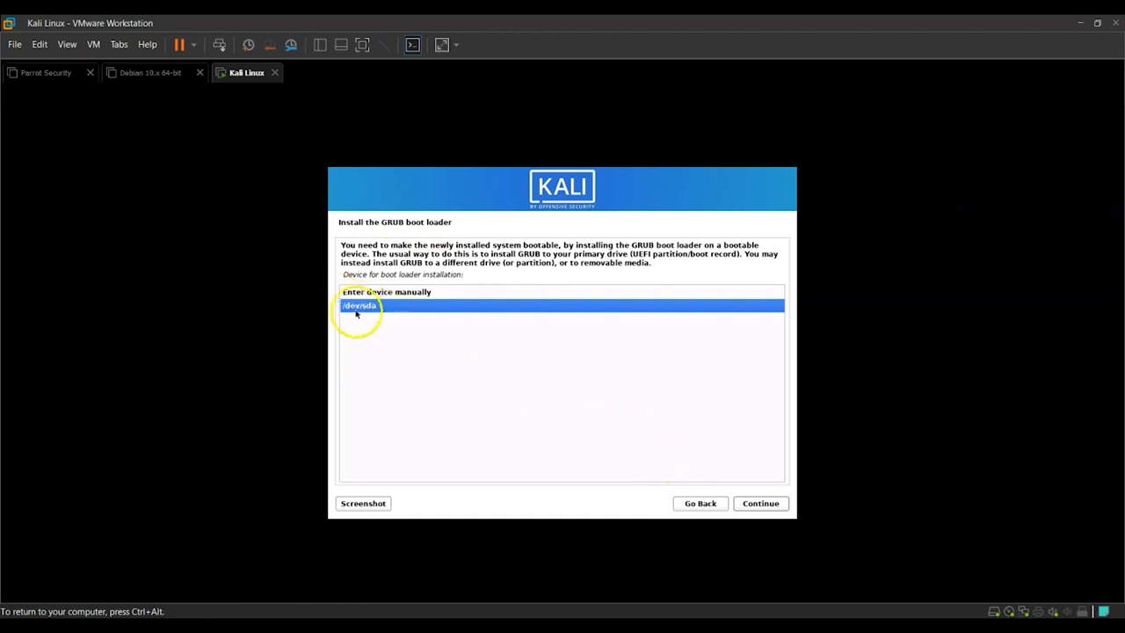
pyautogui.click(751, 504)
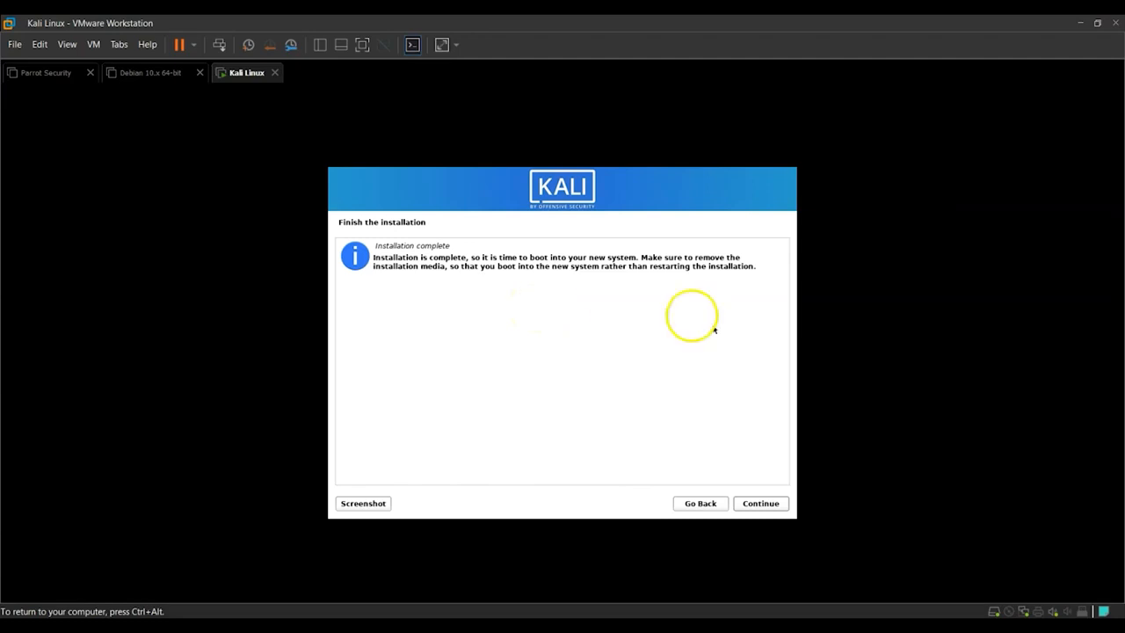
# Finish the installation and let the virtual machine reboot into the new system.
pyautogui.click(761, 503)
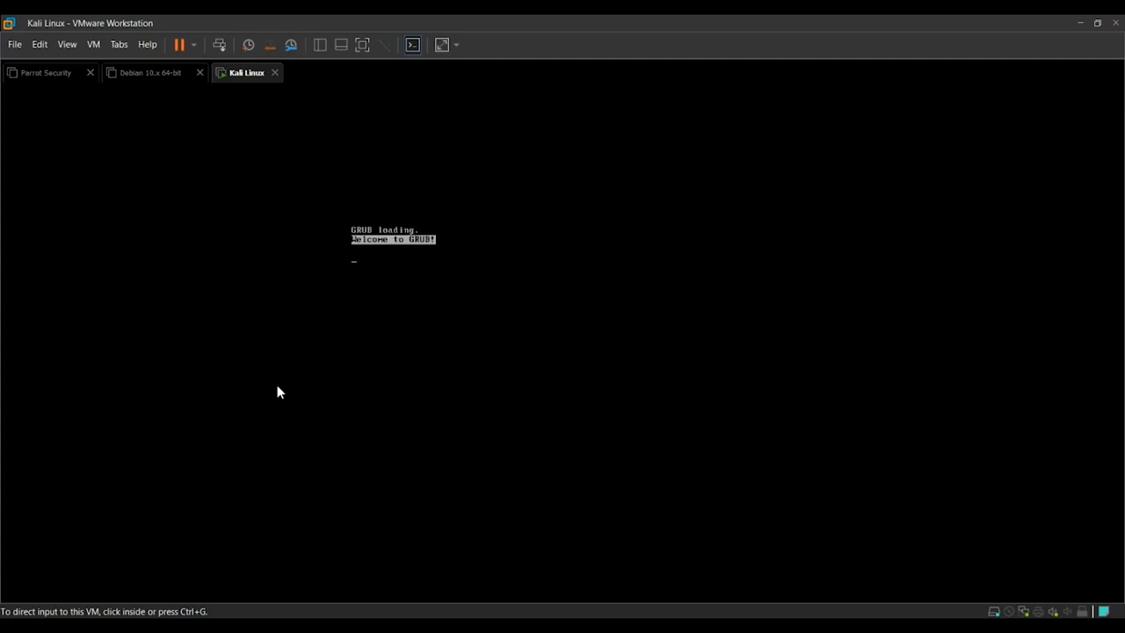
pyautogui.click(580, 459)
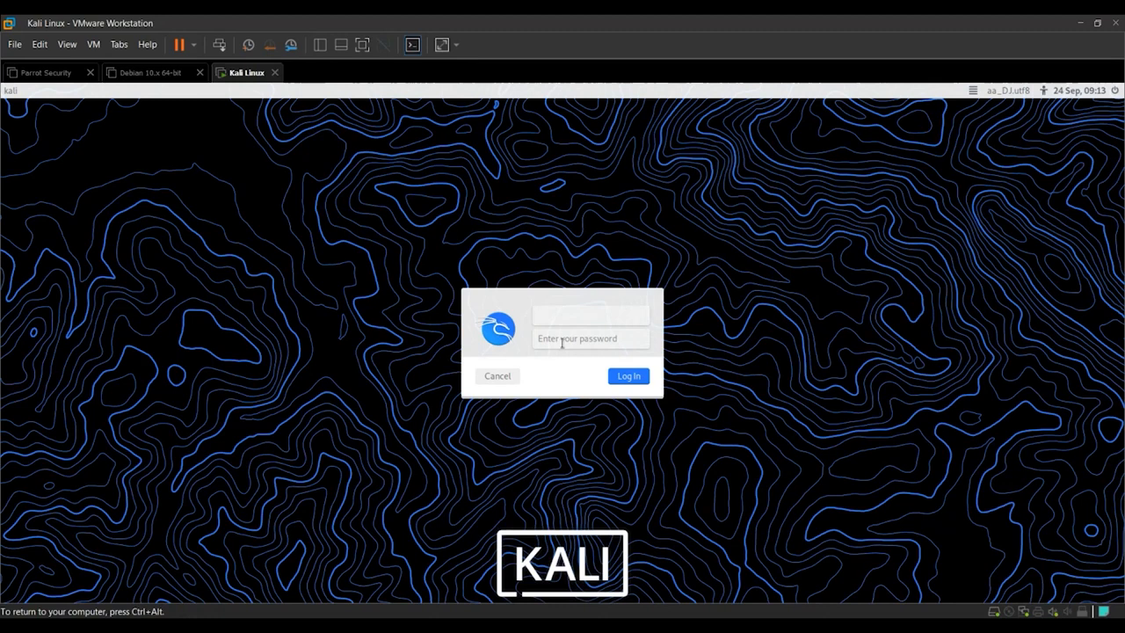
# Log in as simpli123 with the account password.
pyautogui.write('simpli123')
pyautogui.click(562, 342)
pyautogui.write('••••••••')
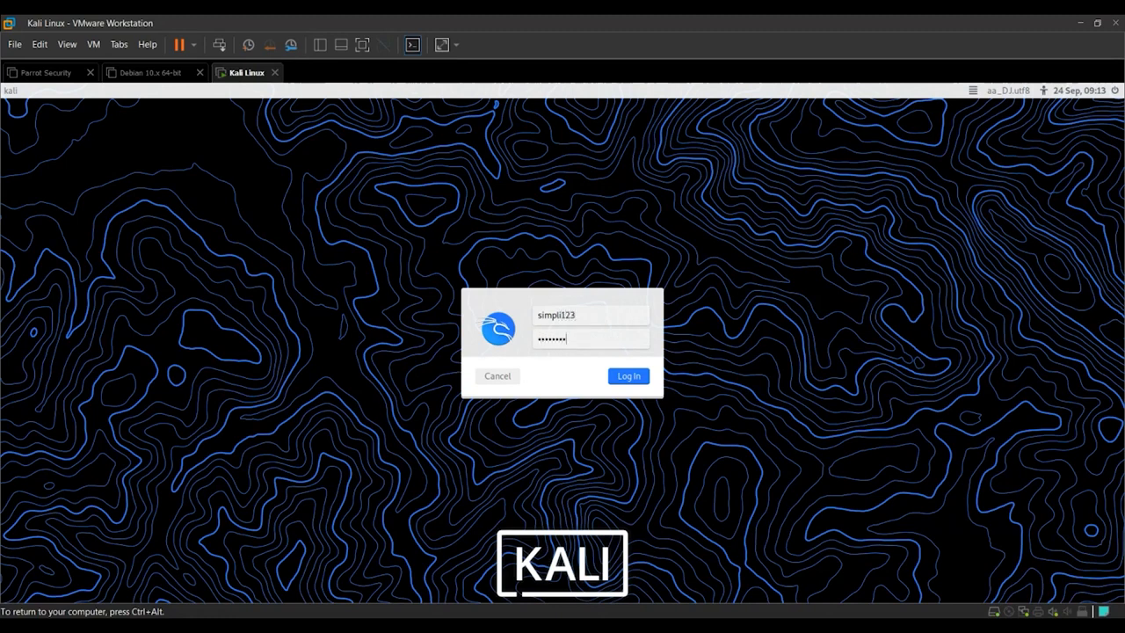
pyautogui.click(629, 376)
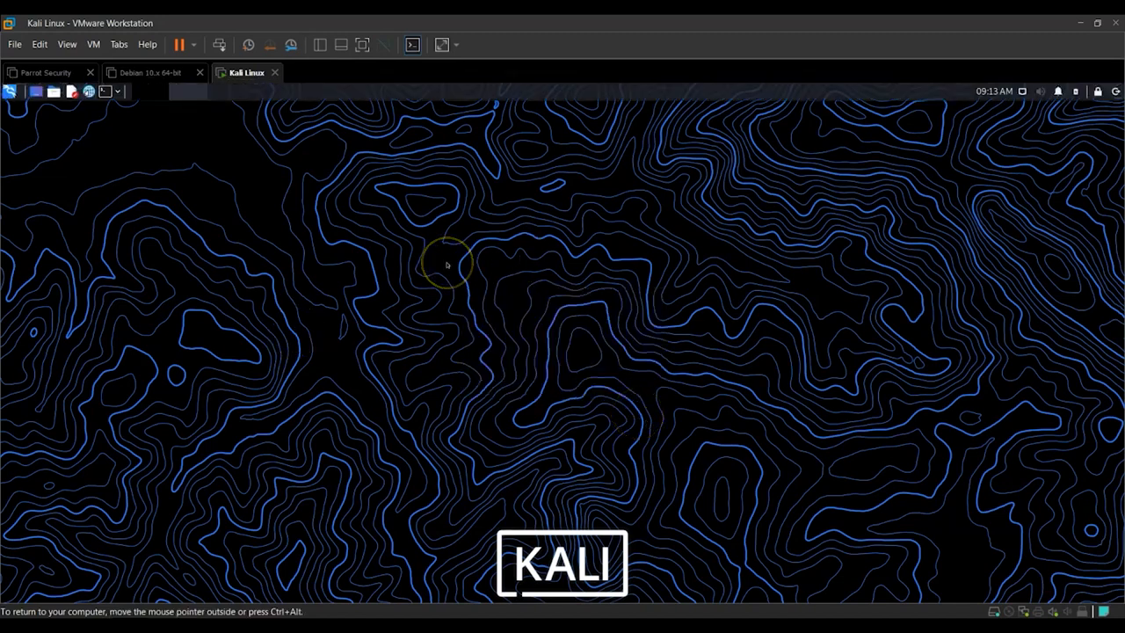
# Browse the tool categories in the Kali application menu, then close the menu.
pyautogui.click(118, 92)
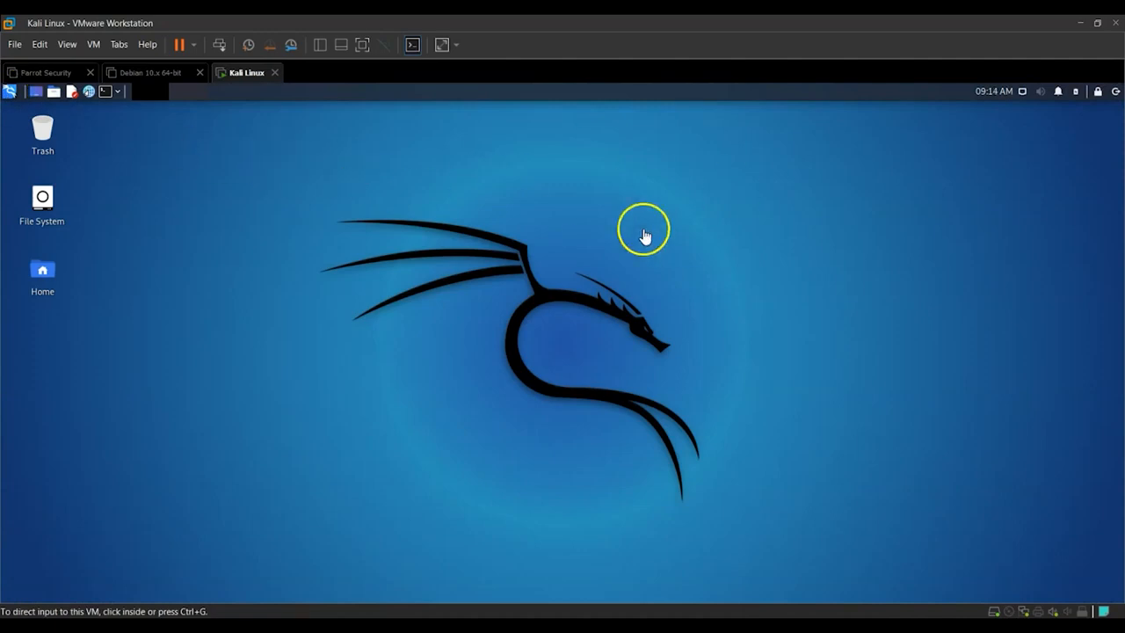
pyautogui.click(11, 94)
pyautogui.click(10, 94)
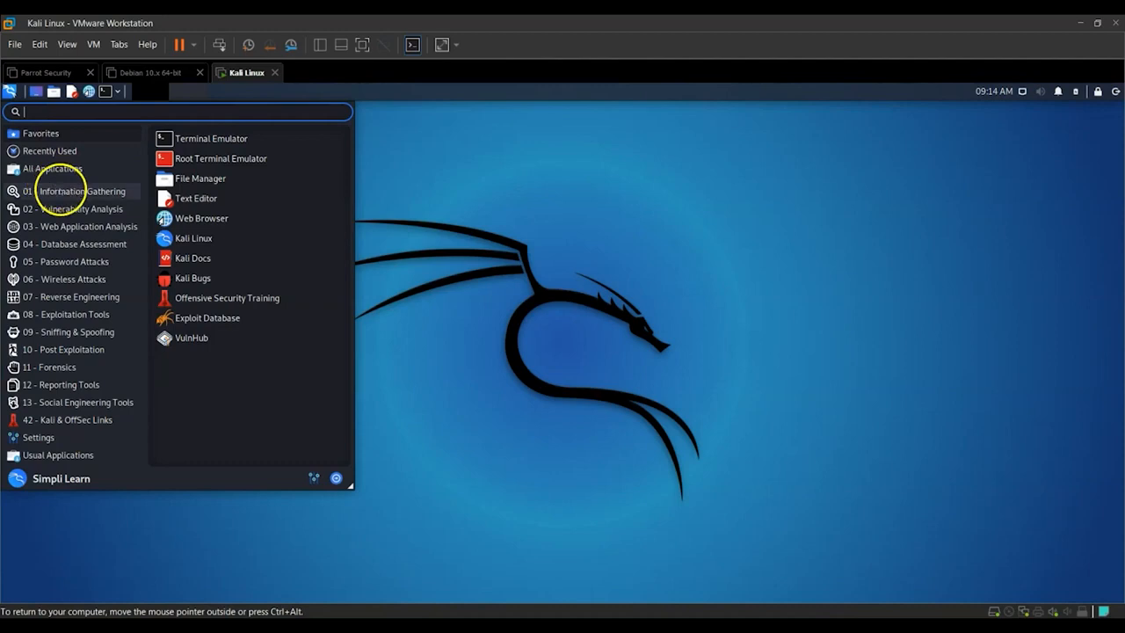
pyautogui.click(62, 190)
pyautogui.scroll(-1, 201, 372)
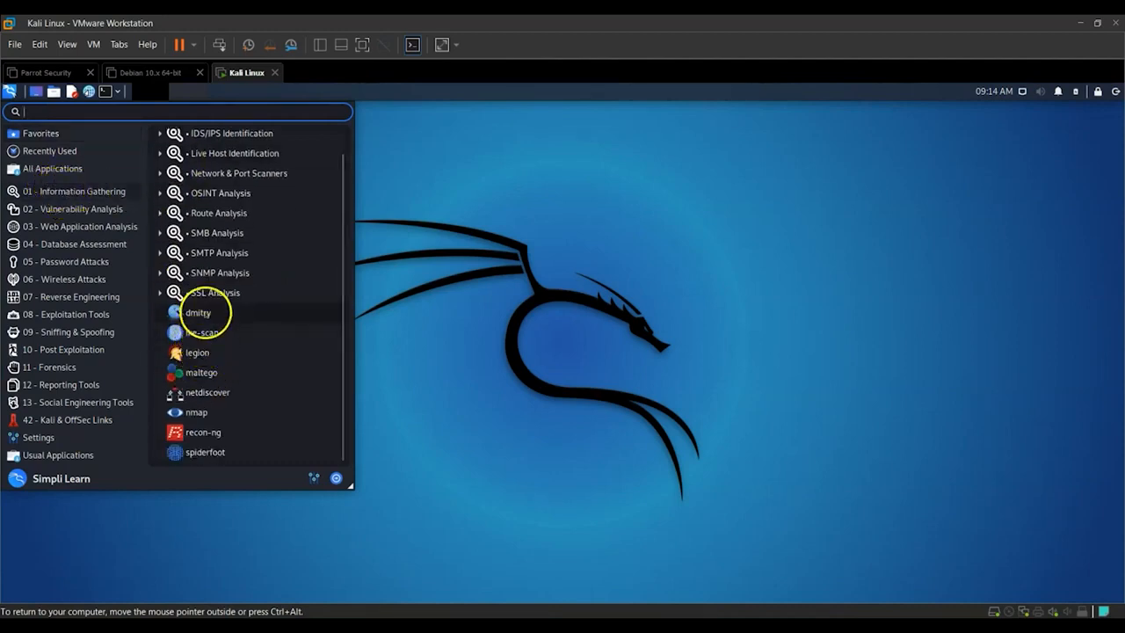
pyautogui.click(110, 207)
pyautogui.click(102, 227)
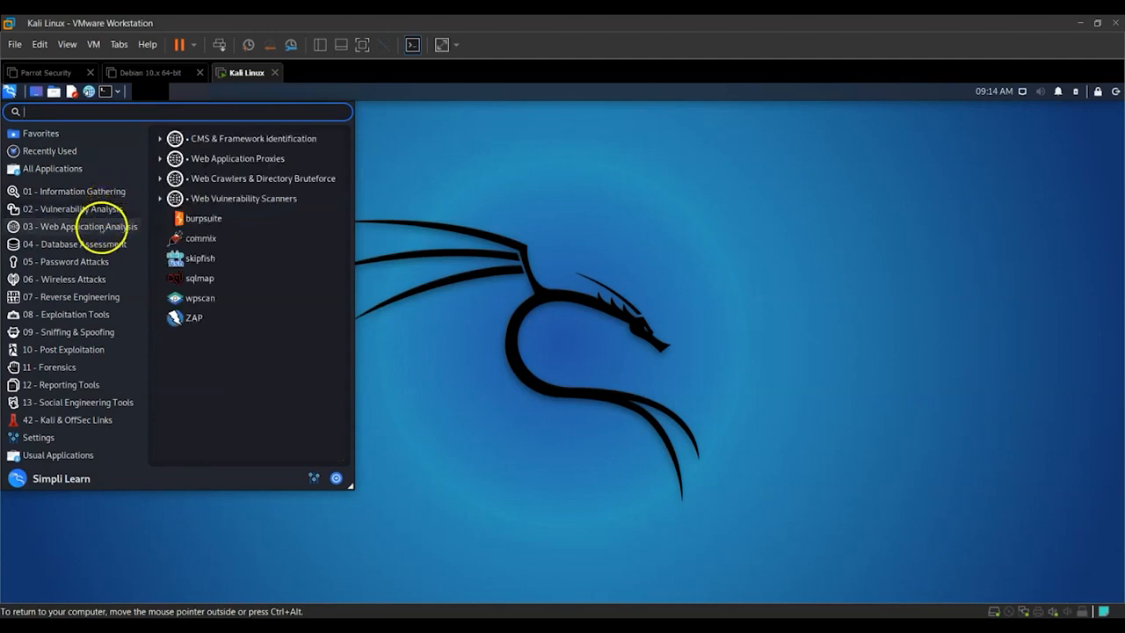
pyautogui.click(97, 279)
pyautogui.click(102, 297)
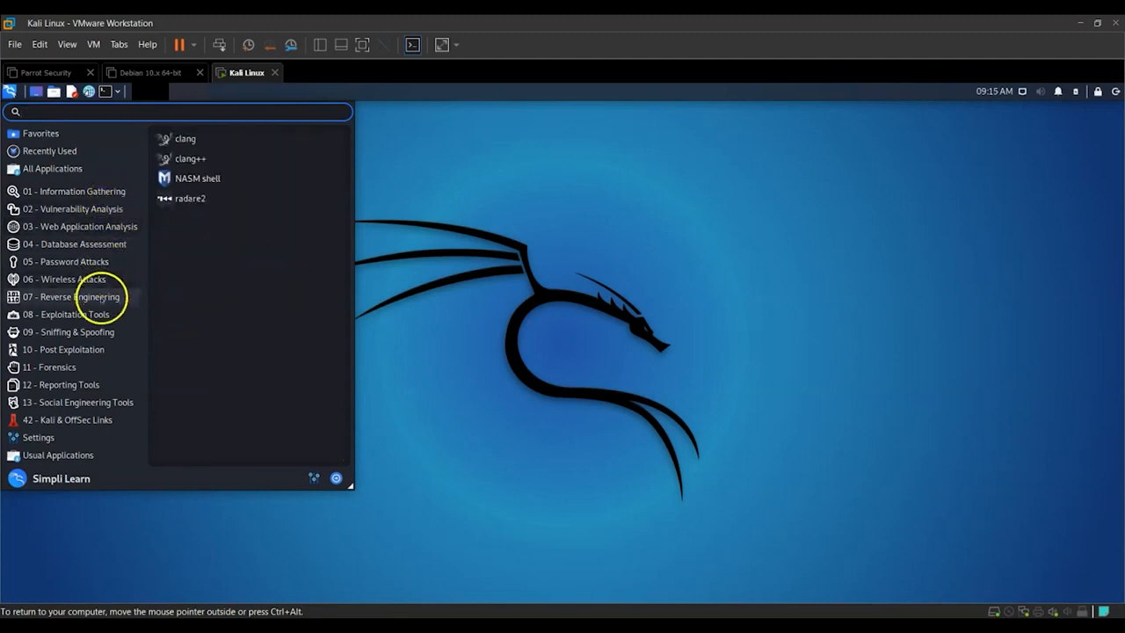
pyautogui.click(99, 316)
pyautogui.click(93, 337)
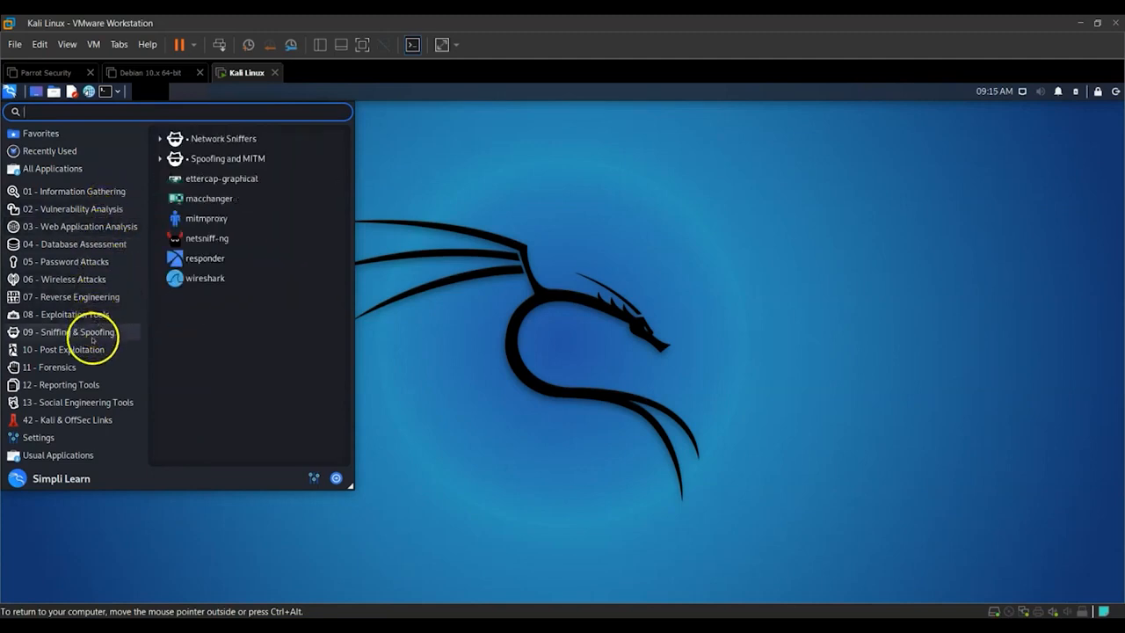
pyautogui.click(94, 349)
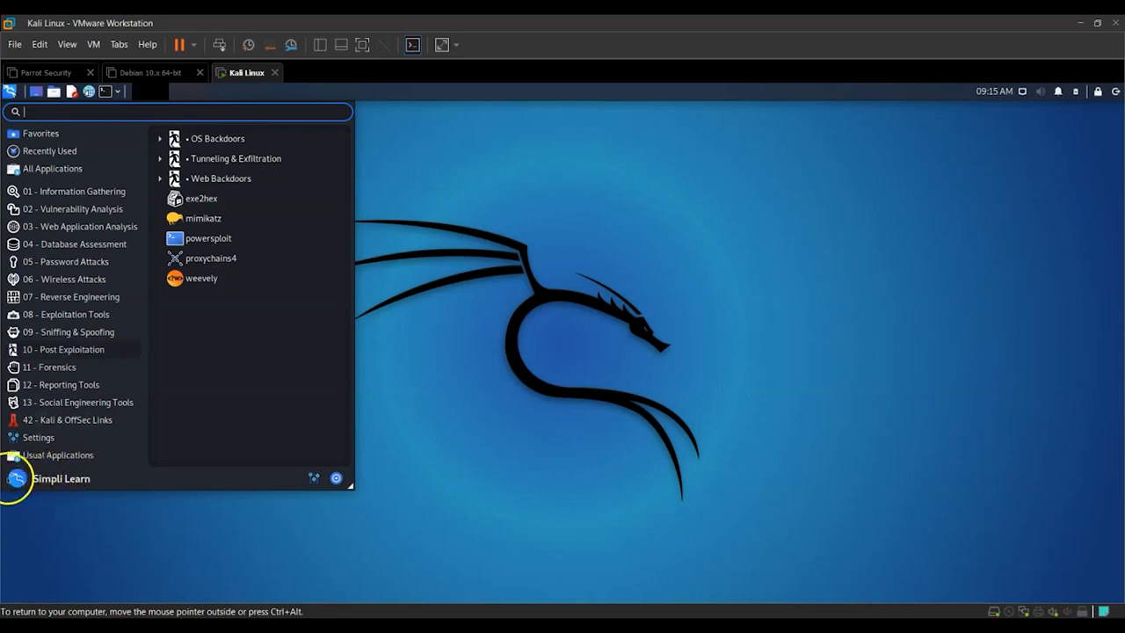
pyautogui.click(516, 240)
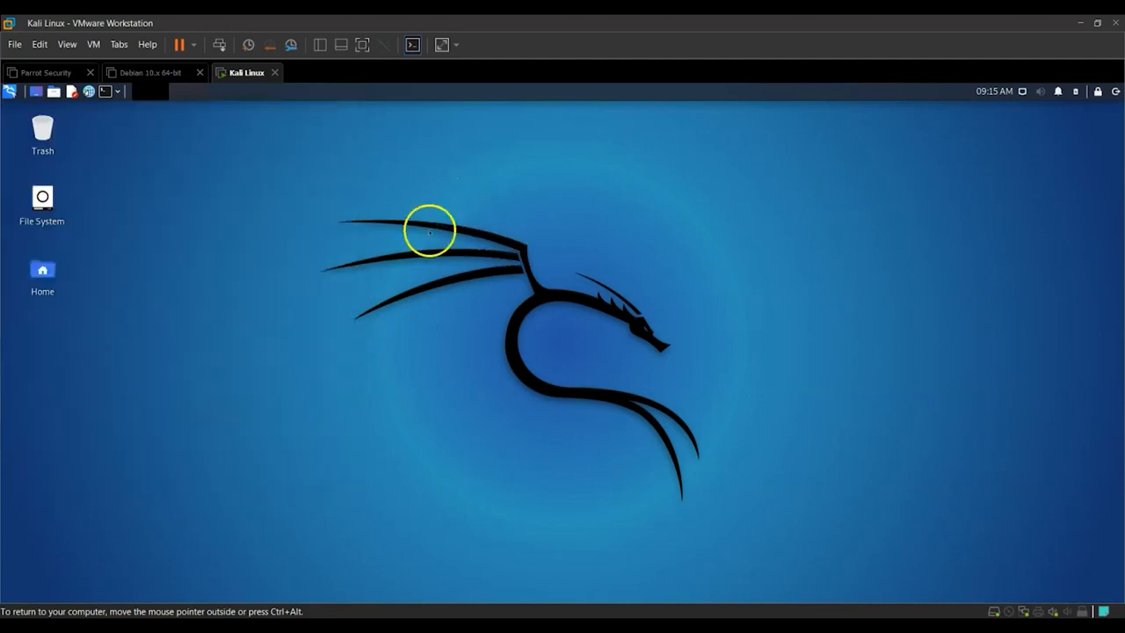